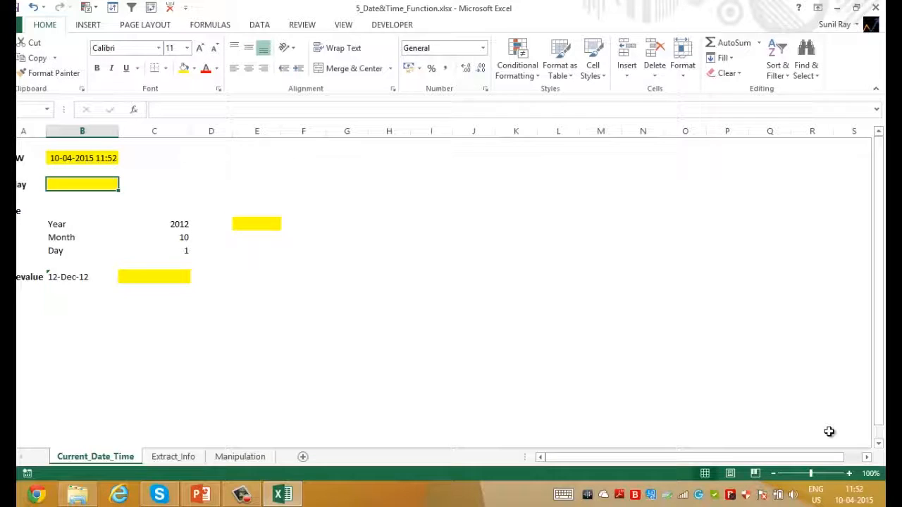
Enter =TODAY() in cell B4 to return the current date.
text(=today())
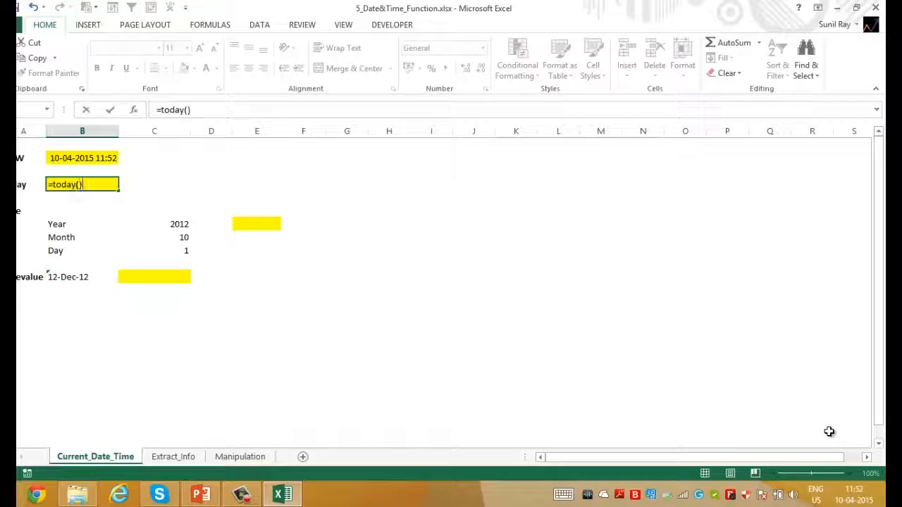
key(Return)
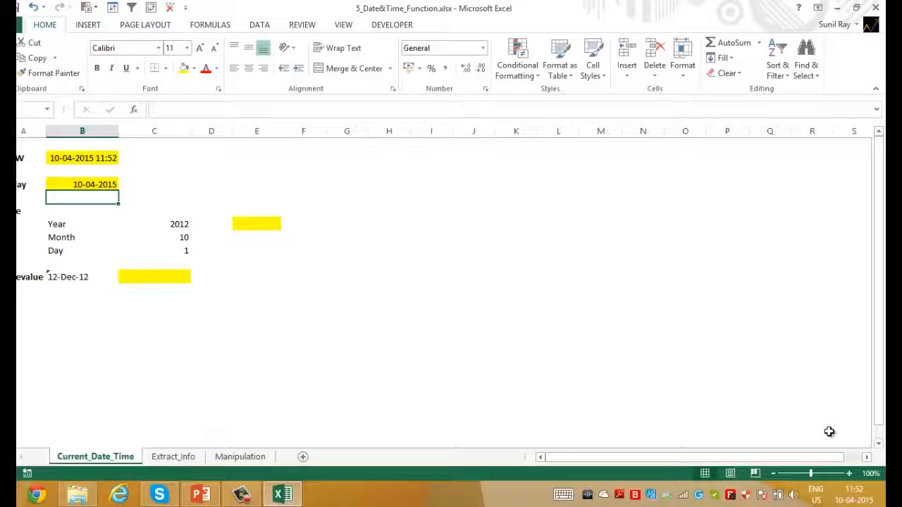
Build a date in cell E7 from the year, month and day values with =DATE(C7,C8,C9).
key(Down)
key(Down)
key(Right)
key(Left)
key(Right)
key(Down)
key(Down)
key(Up)
key(Up)
key(Right)
key(Right)
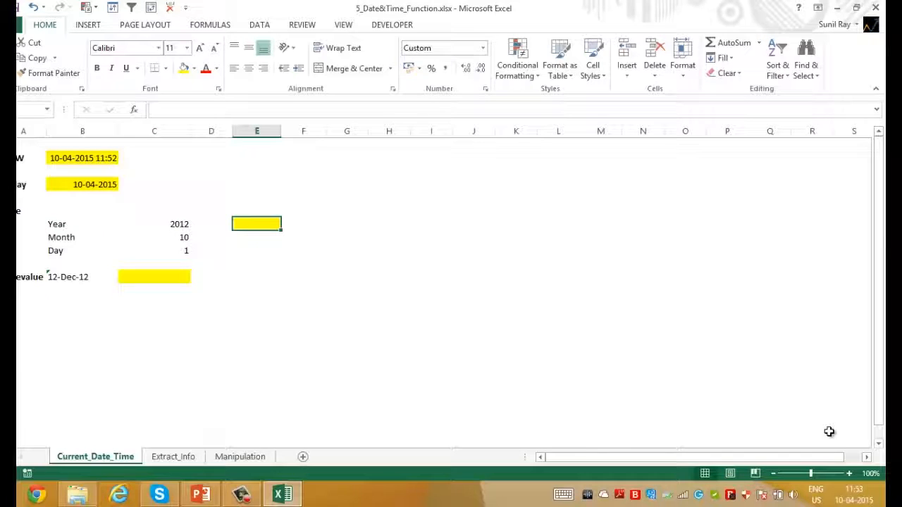
text(=date()
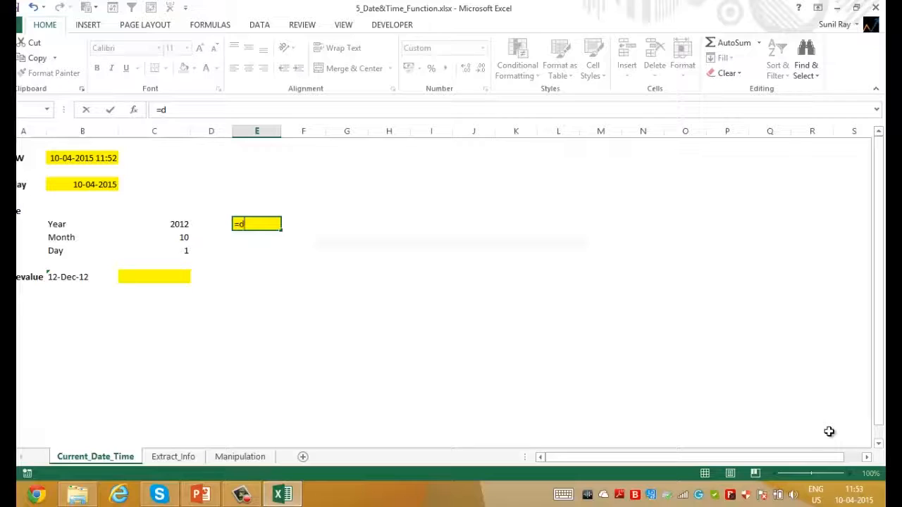
key(Left)
key(Left)
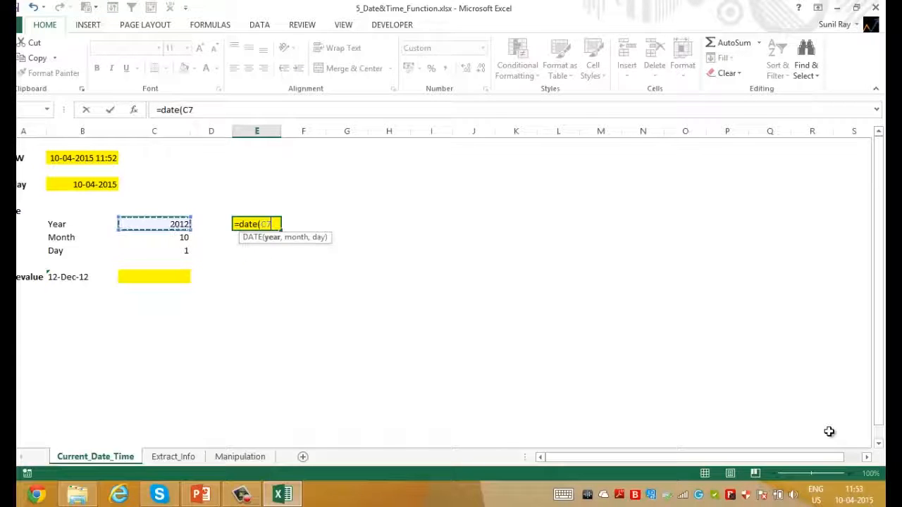
text(,)
key(Left)
key(Down)
key(Left)
text(,)
key(Left)
key(Down)
key(Down)
key(Left)
key(Return)
key(Up)
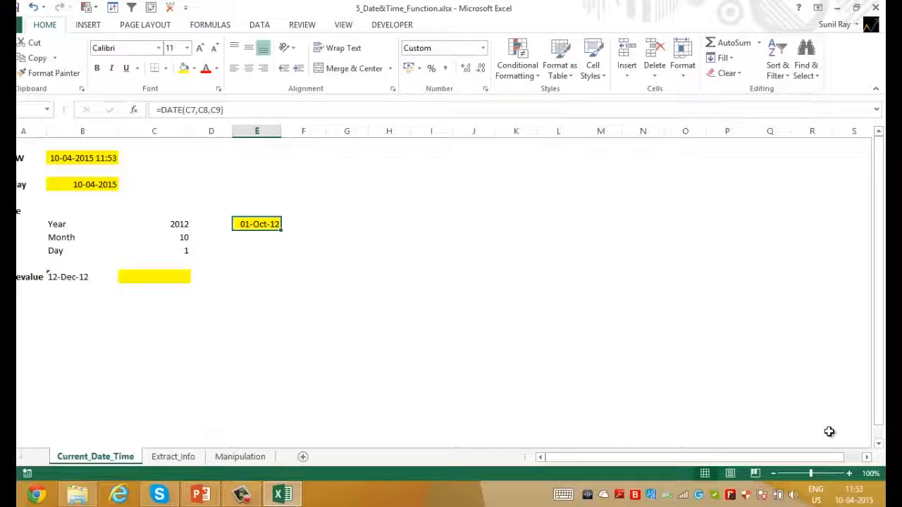
Convert the text date in B11 to a serial number by entering =DATEVALUE(B11) in cell C11.
key(Down)
key(Down)
key(Down)
key(Down)
key(Down)
key(Left)
key(Left)
key(Left)
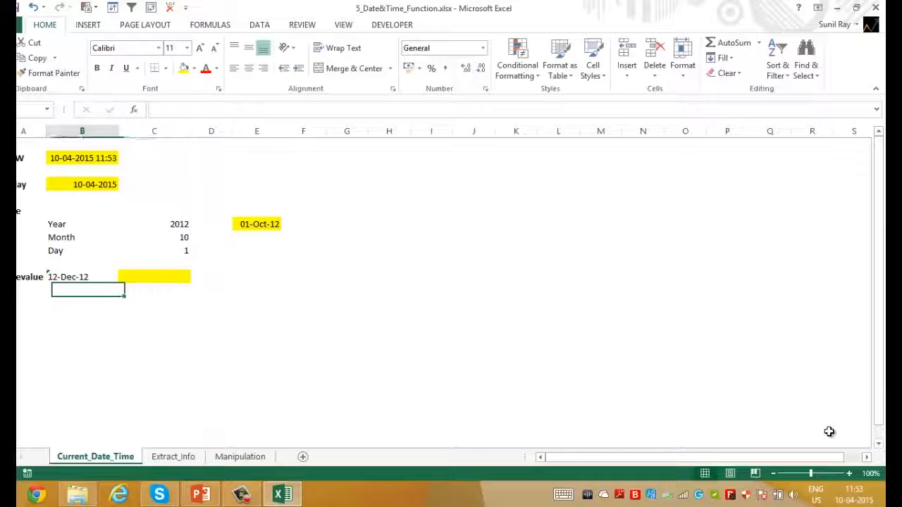
key(Up)
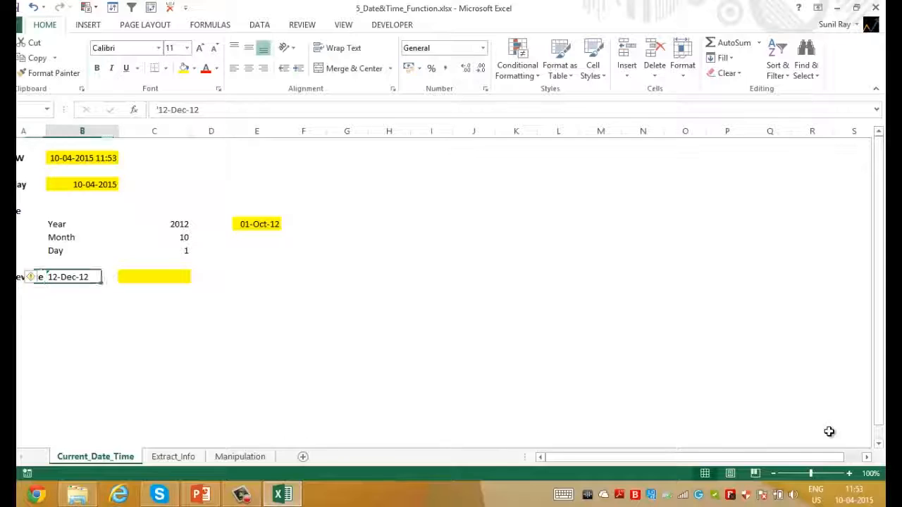
key(Down)
key(Up)
key(Right)
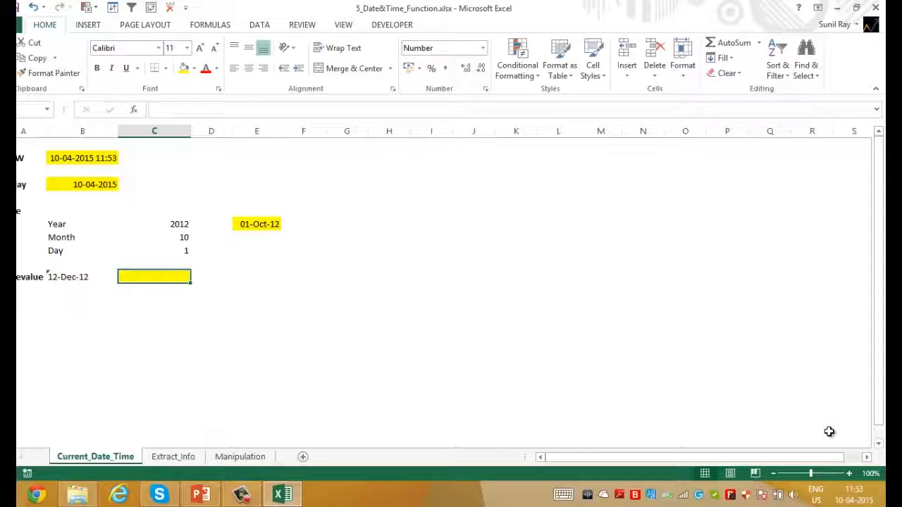
text(=)
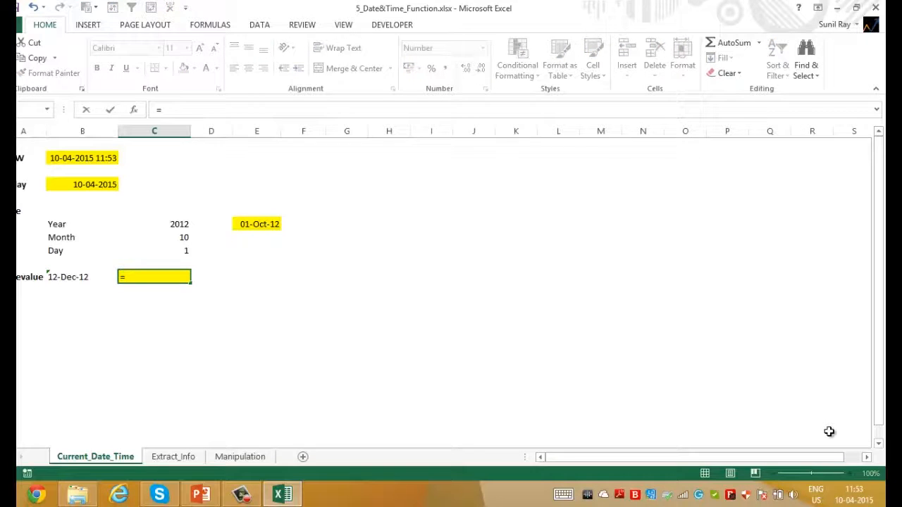
text(date)
key(Down)
key(Tab)
key(Left)
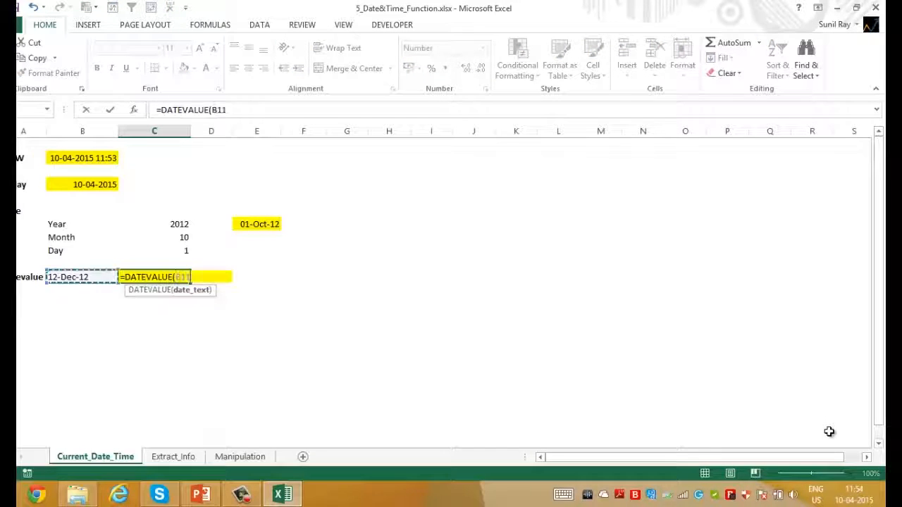
text())
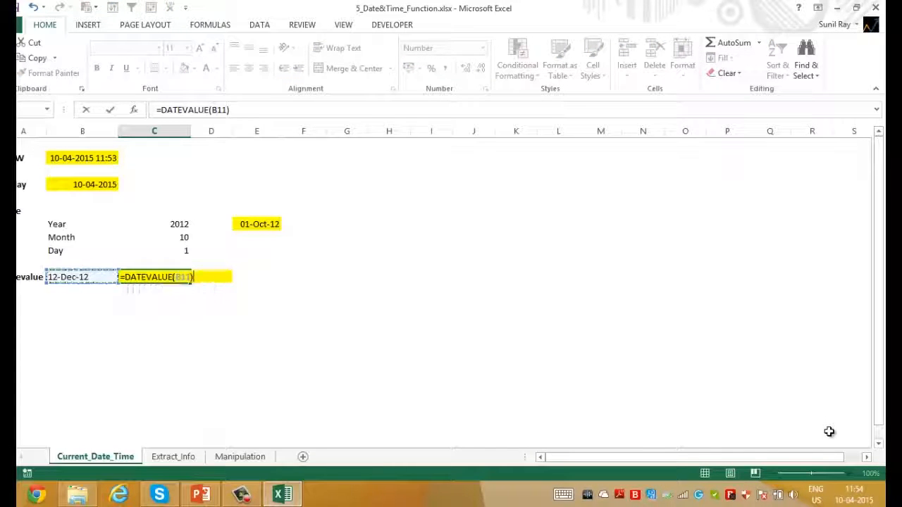
key(Return)
key(Up)
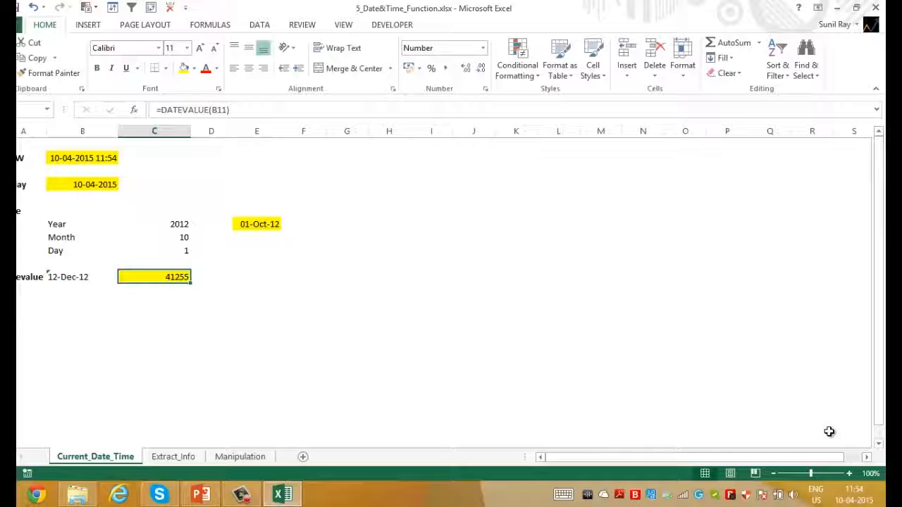
Format the DATEVALUE result in C11 as a date, finally using the Short Date number format.
key(ctrl+shift+3)
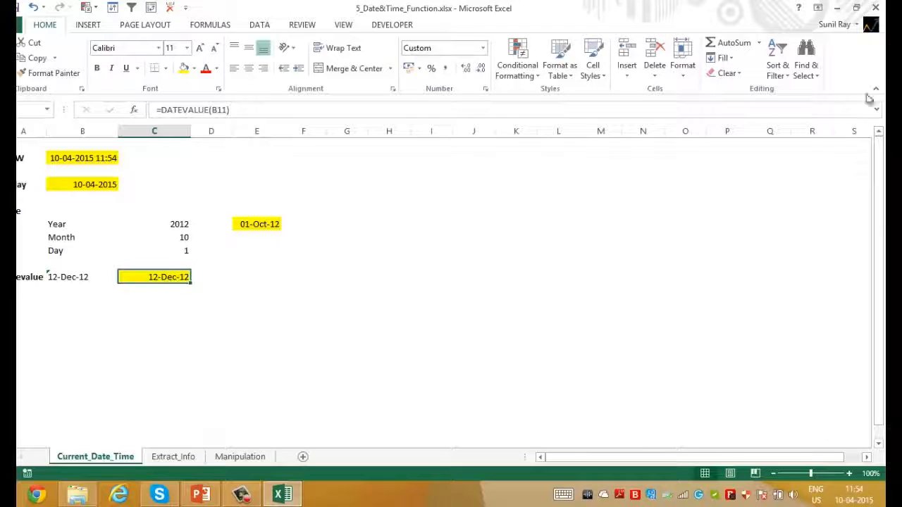
click(485, 53)
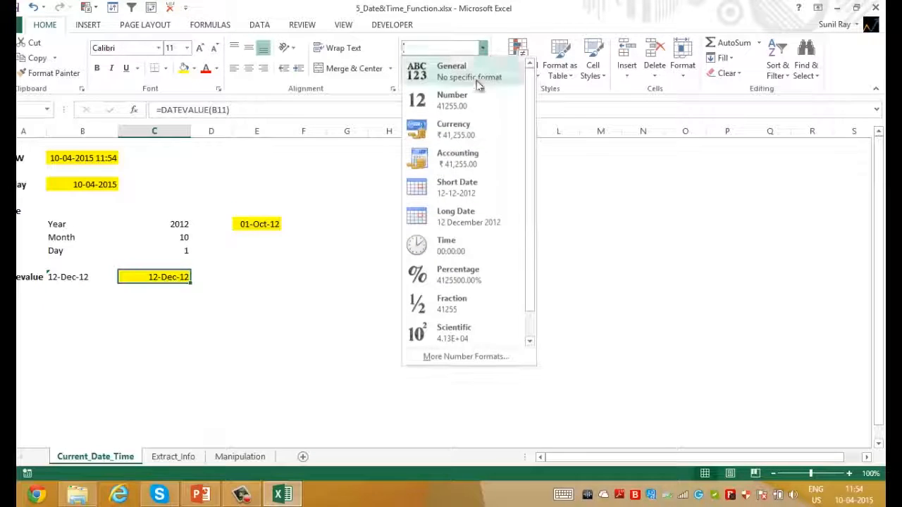
click(463, 187)
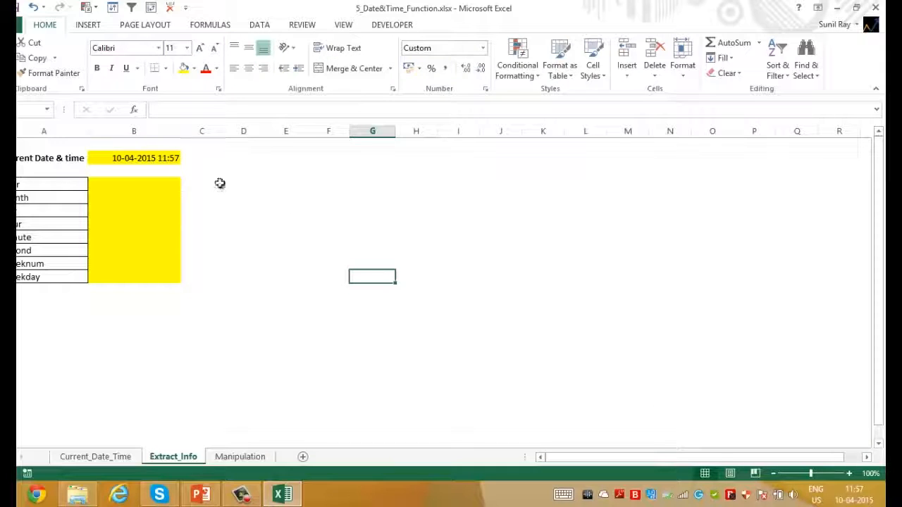
On the Extract_Info sheet, extract the year of the current date and time into B4 with =YEAR(B2).
click(151, 156)
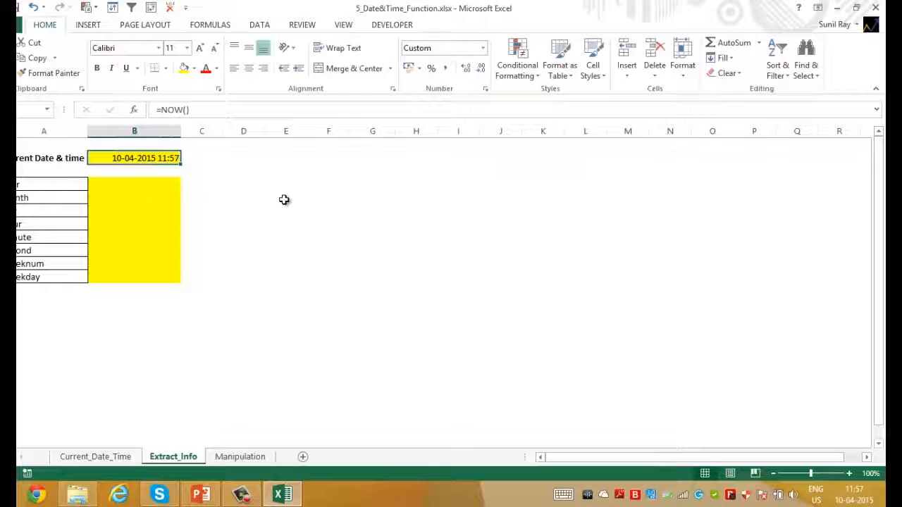
key(Down)
key(Down)
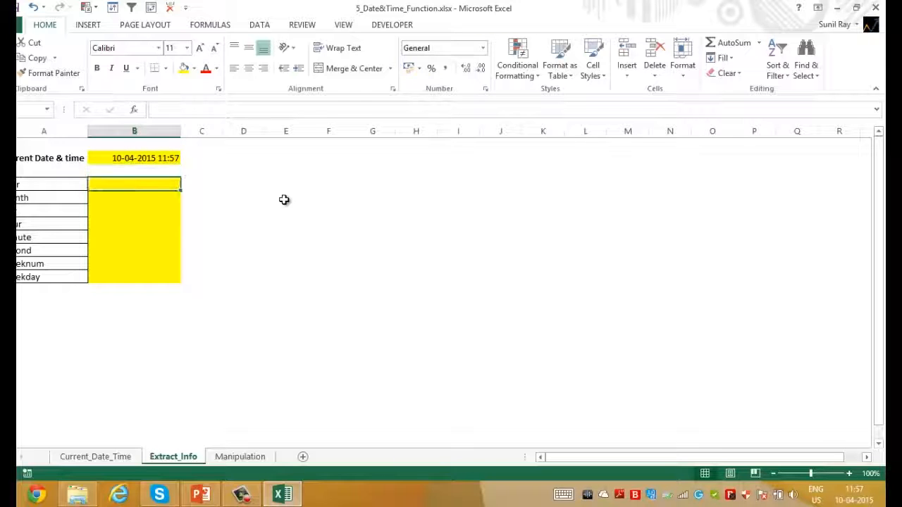
text(=)
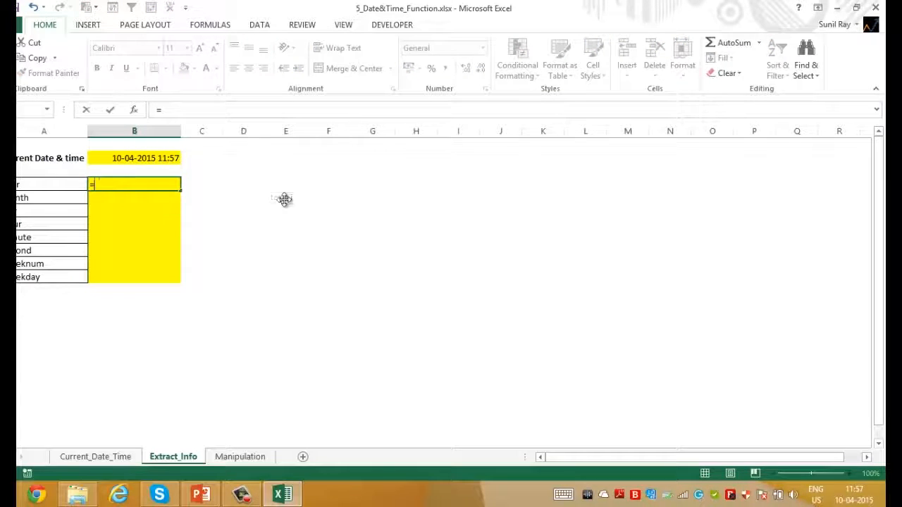
text(Year(B2)
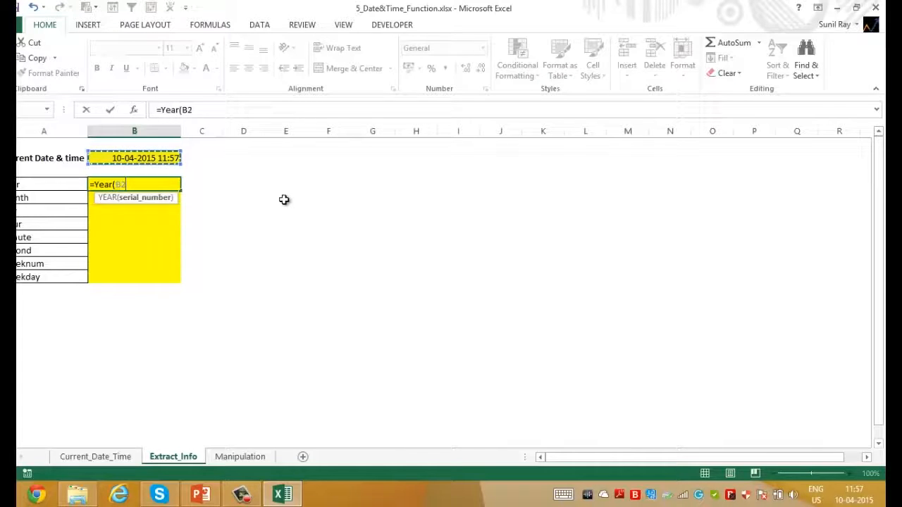
key(Return)
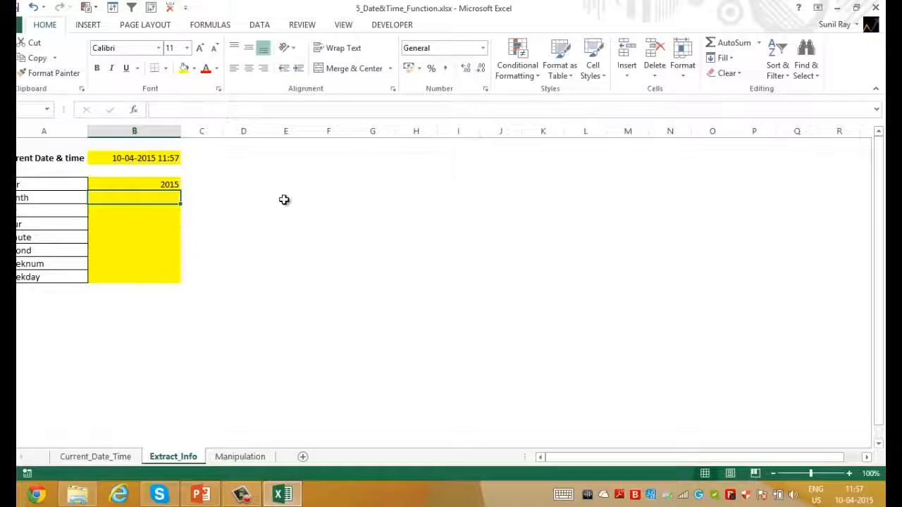
Extract the month, day, hour, minute and second of B2 into B5:B9 with the matching date and time functions.
text(+month(B2))
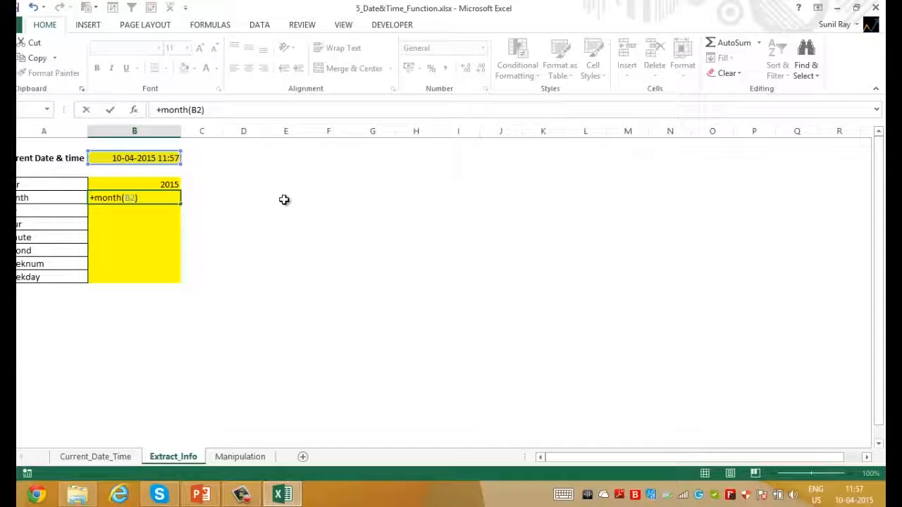
key(Return)
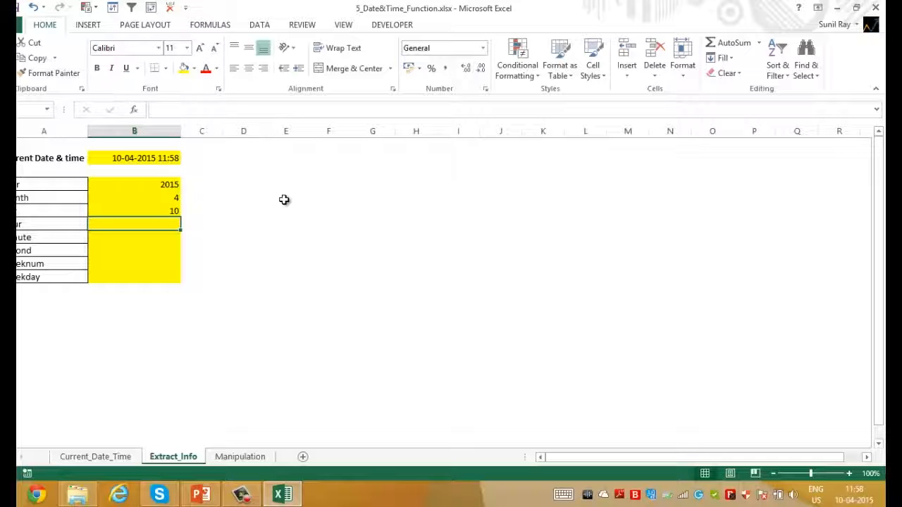
text(=hour(B2))
key(Return)
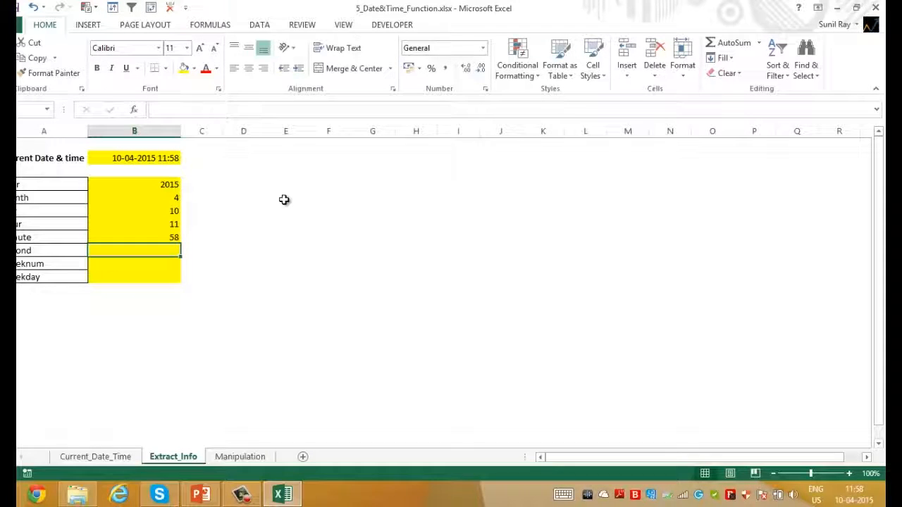
text(=)
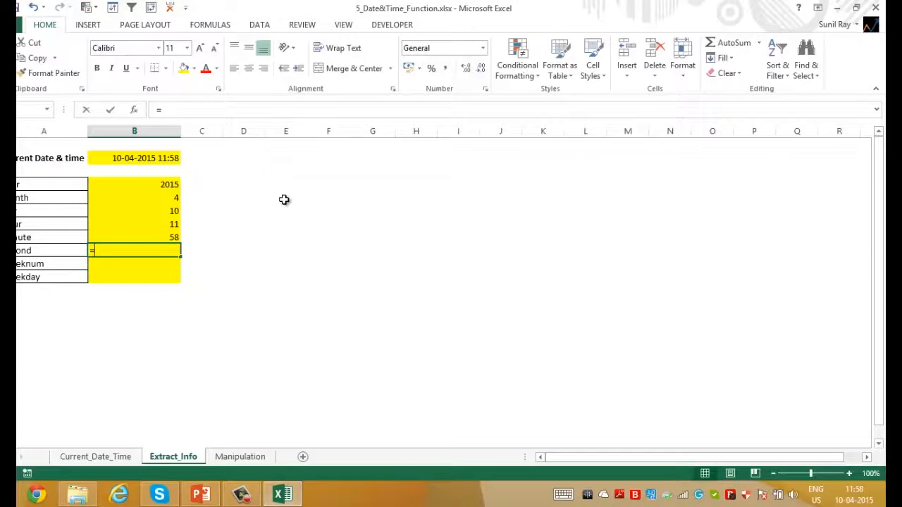
text(Second(B2))
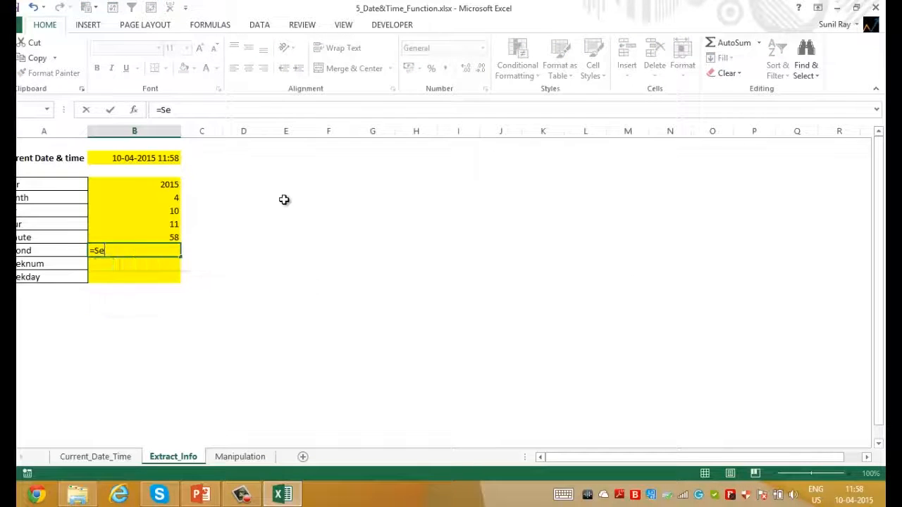
key(Return)
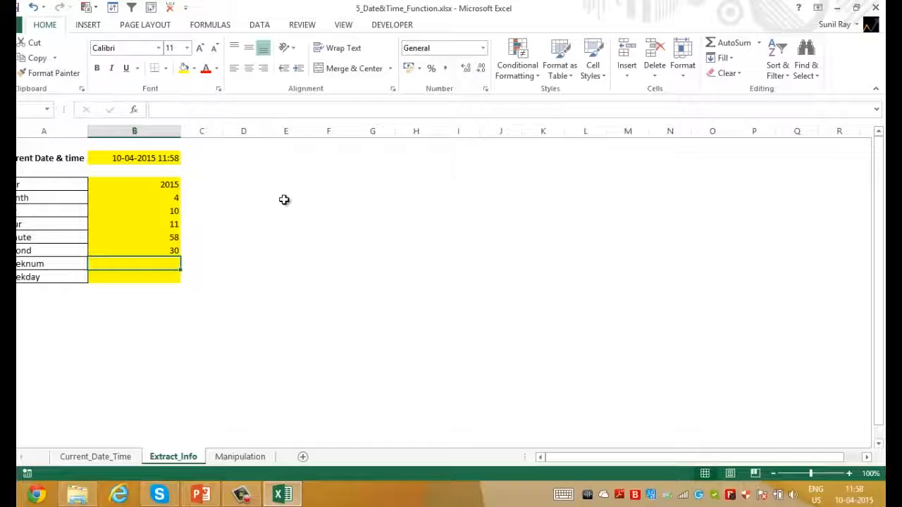
Calculate the week number of the current date in B10 with =WEEKNUM(B2).
text(=We)
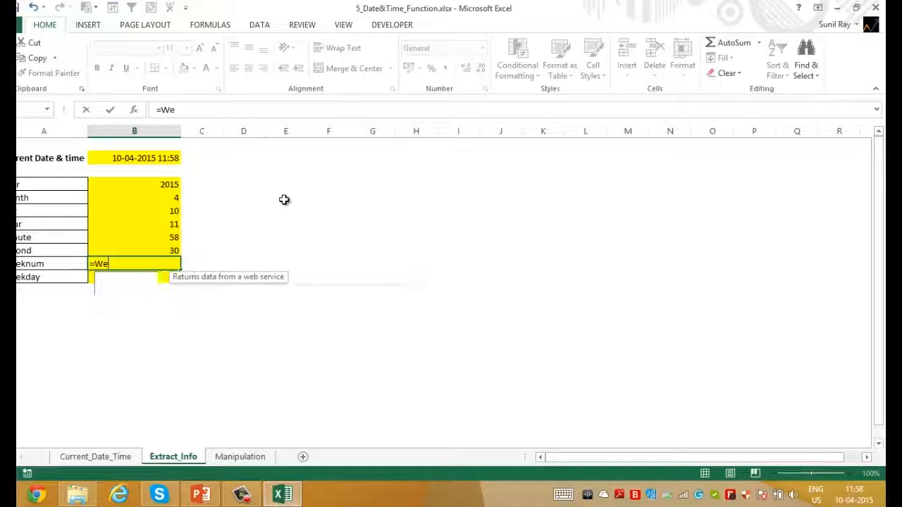
text(ekn)
key(Tab)
key(Up)
key(Up)
key(Up)
key(Up)
key(Up)
key(Up)
key(Up)
key(Up)
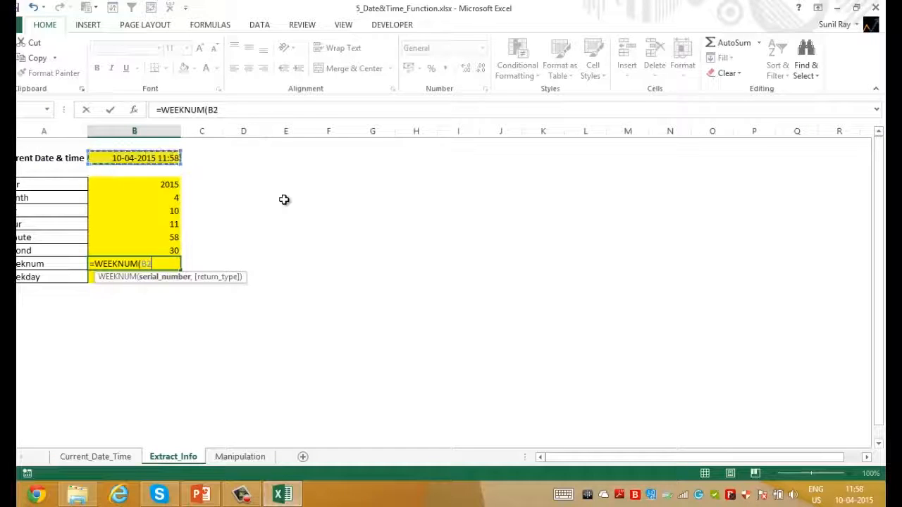
key(ctrl+Return)
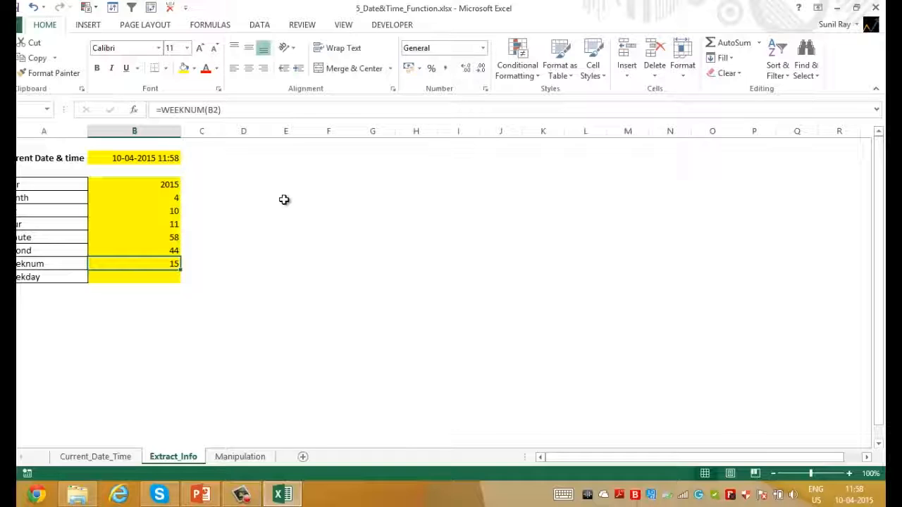
Calculate the weekday number of the current date in B11 with =WEEKDAY(B2).
key(Down)
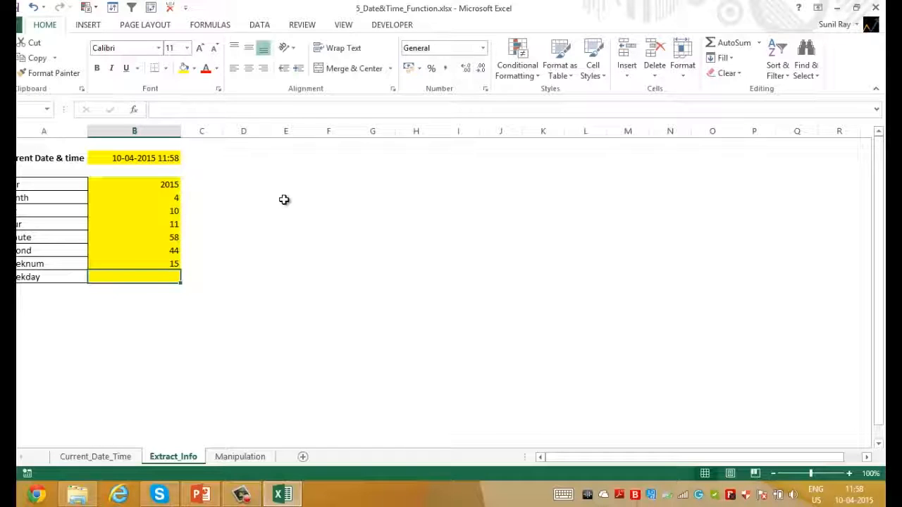
text(=week)
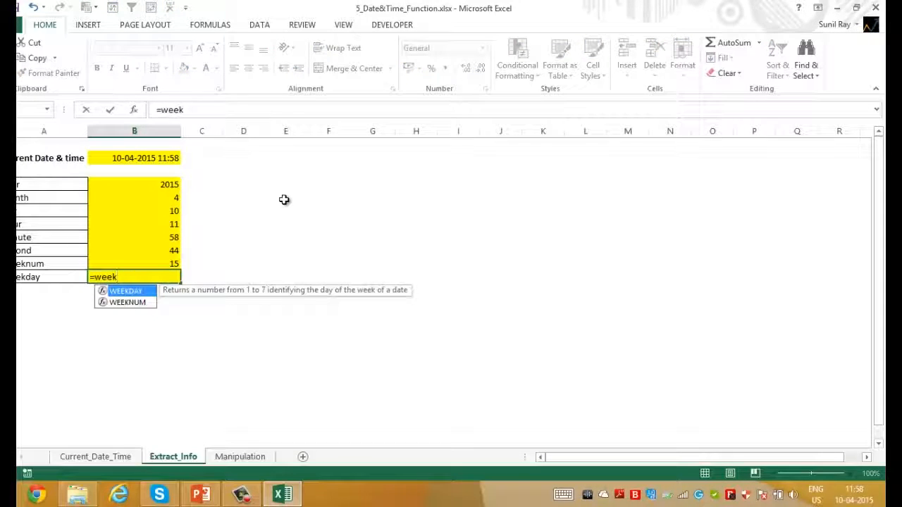
text(d)
key(Tab)
key(Up)
key(Up)
key(Up)
key(Up)
key(Up)
key(Up)
key(Up)
key(Up)
key(Up)
text())
key(Return)
key(Up)
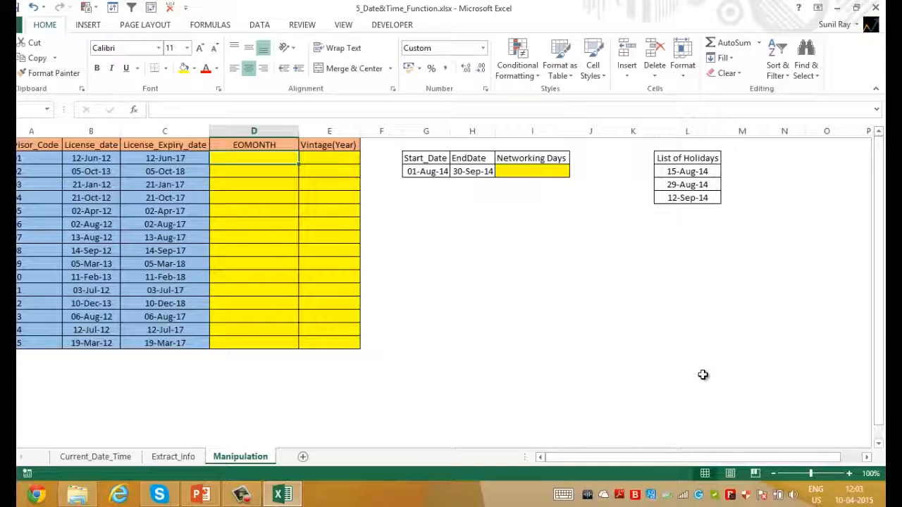
On the Manipulation sheet, examine the first advisor's license date and license expiry date.
key(ctrl+Home)
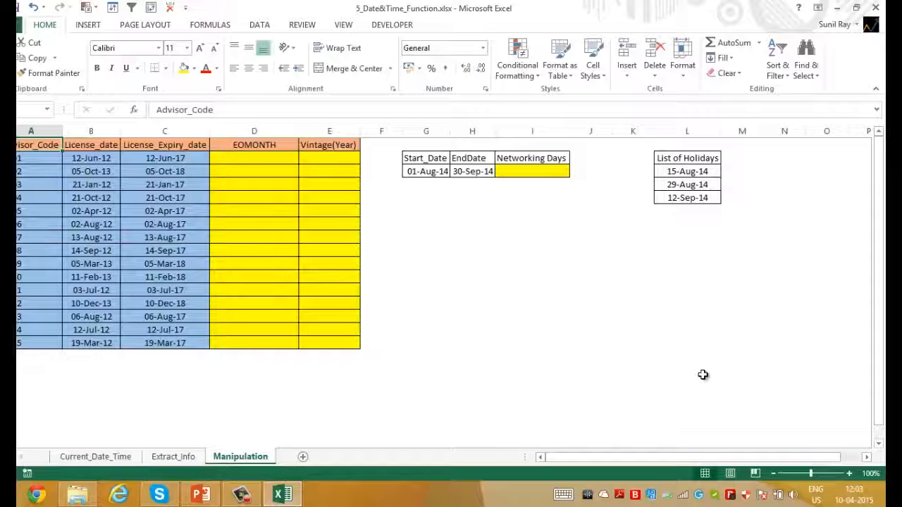
key(Down)
key(Right)
key(Right)
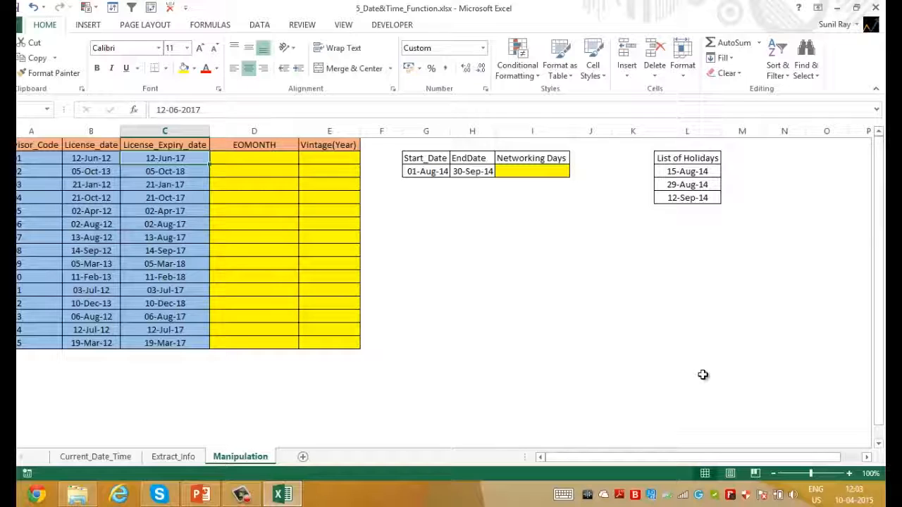
Enter 30-Jun-17 by hand in D2 as the month-end date of the first advisor's license expiry.
key(Right)
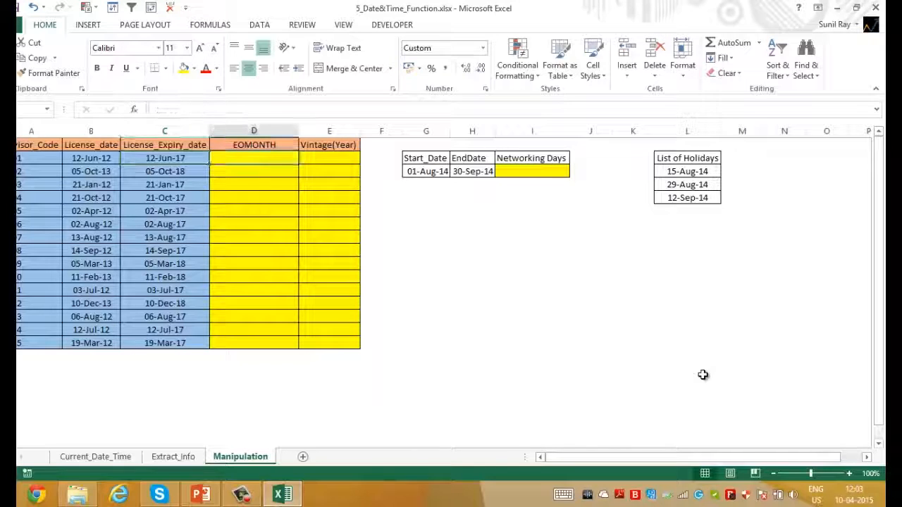
key(Left)
key(Left)
key(Left)
key(Left)
key(Right)
key(Right)
key(Right)
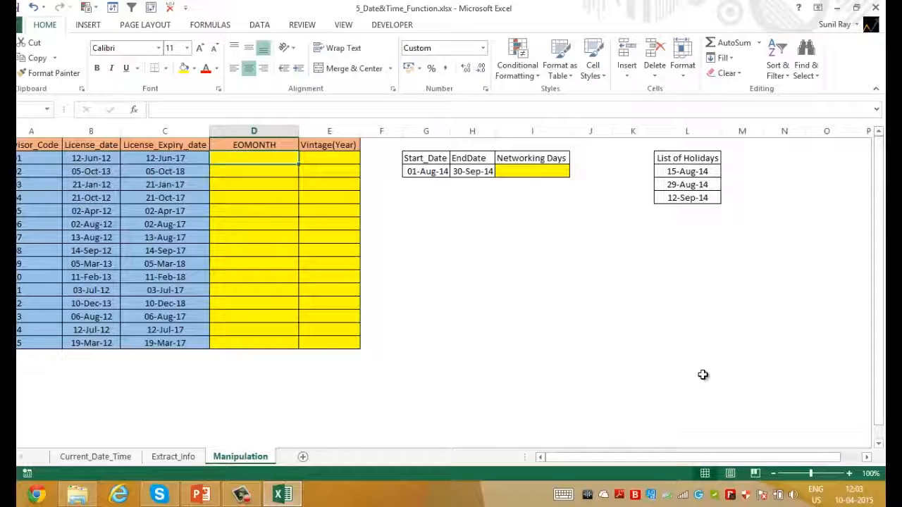
text(30-Jun-17)
key(Return)
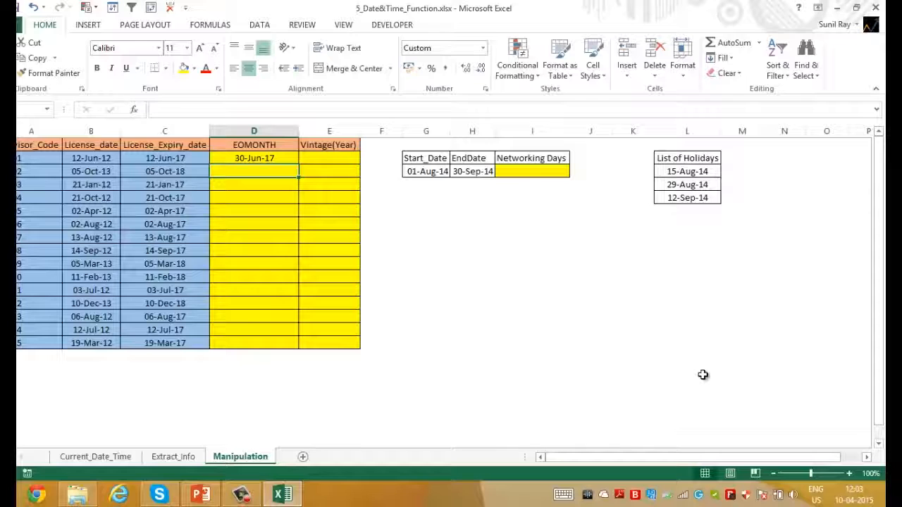
Replace the typed date in D2 with =EOMONTH(C2,0) to calculate the end of the license expiry month.
key(Up)
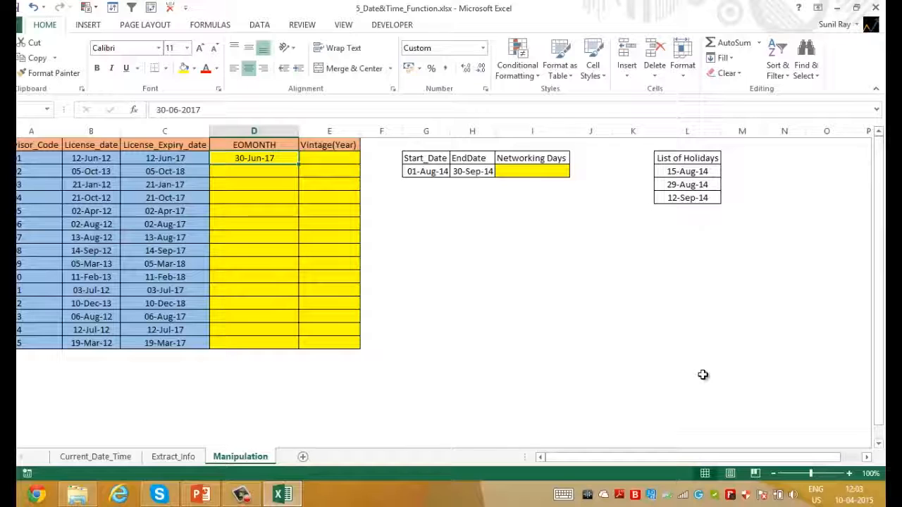
text(=eom)
text(onth()
key(Left)
text(,)
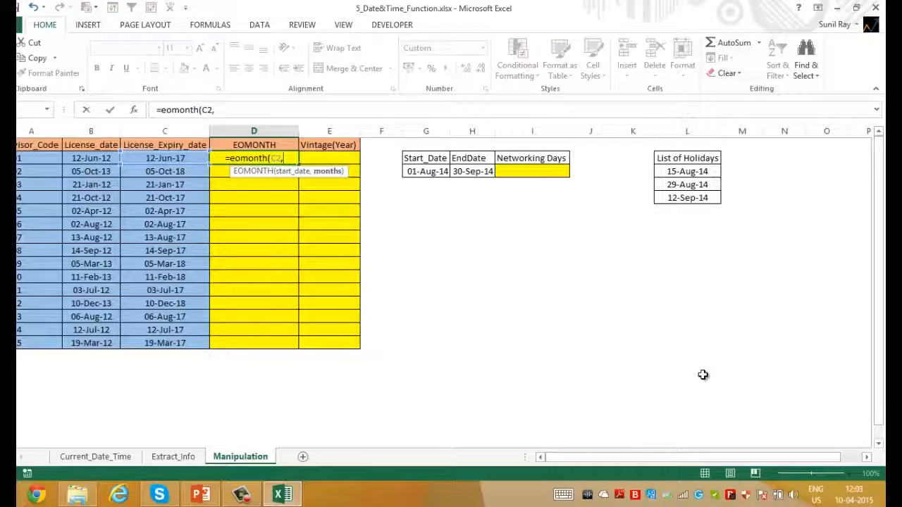
text(0)
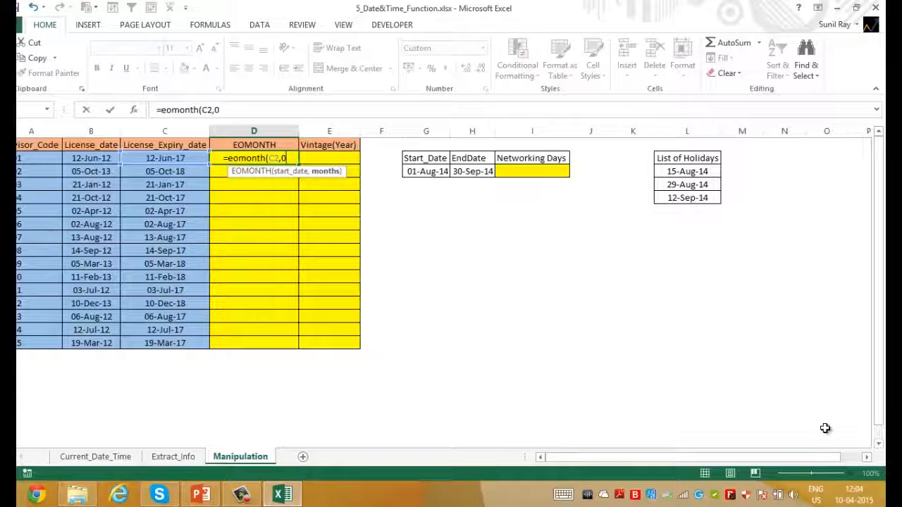
text())
key(Return)
key(Up)
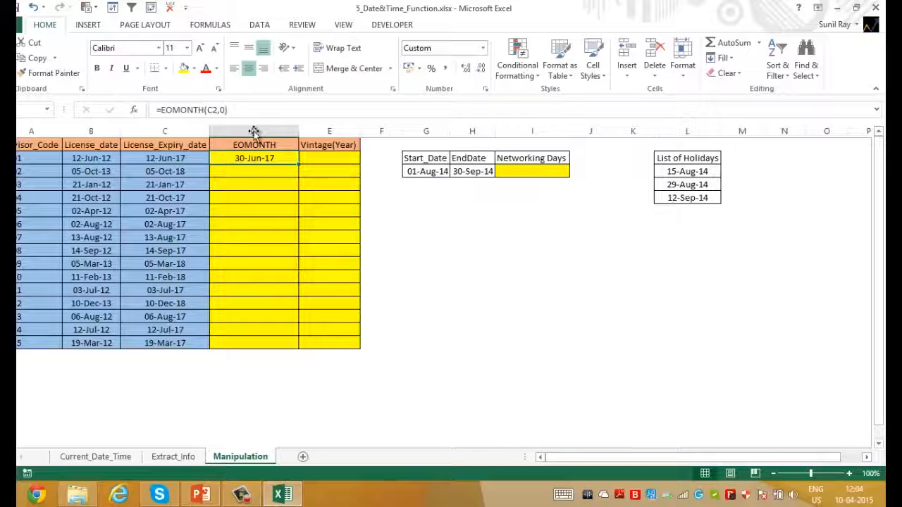
Change the months argument of the EOMONTH formula in D2 to 1 for the next month's end.
click(224, 110)
key(BackSpace)
text(1)
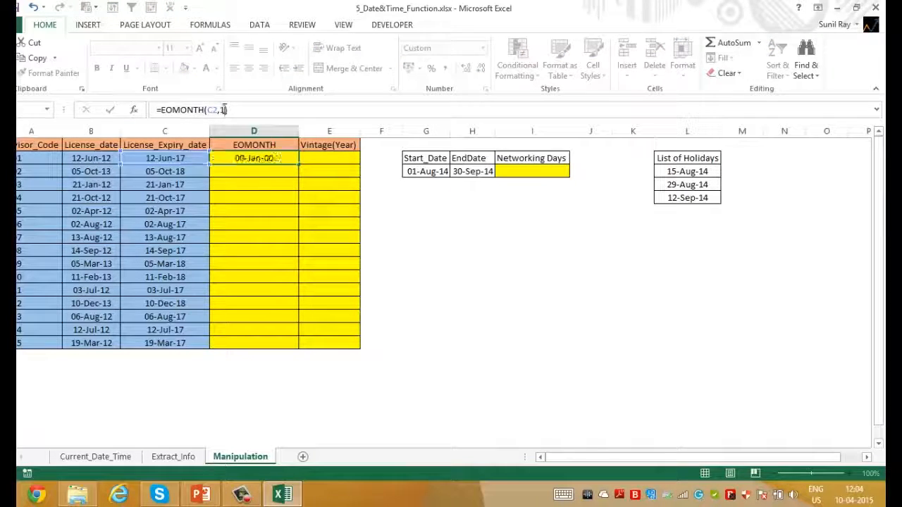
key(ctrl+Return)
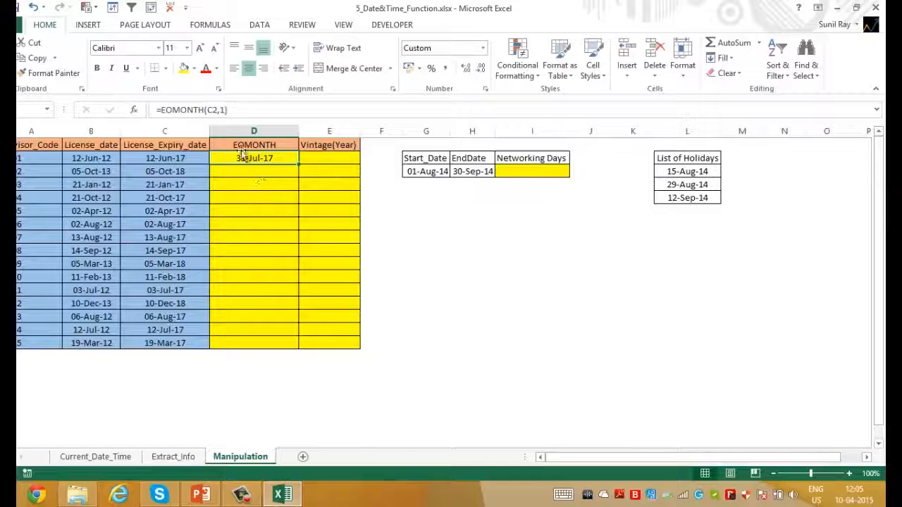
Set the months argument of the EOMONTH formula in D2 to -1 for the previous month's end.
click(220, 110)
text(-)
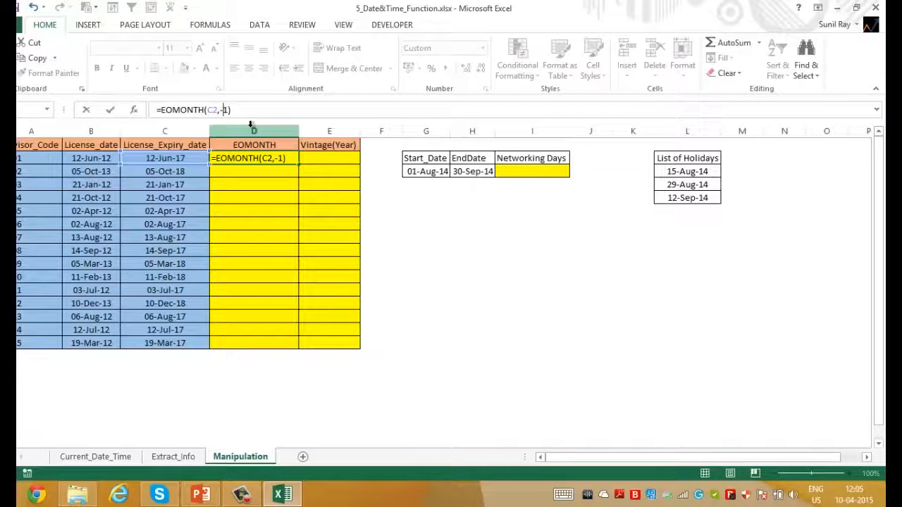
key(Return)
key(Up)
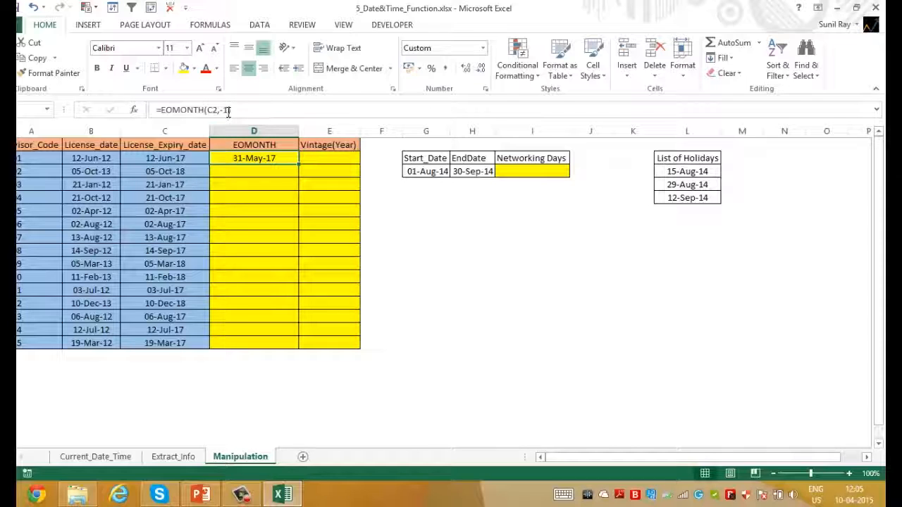
Restore the months argument in D2 to 0 so the formula reads =EOMONTH(C2,0).
click(228, 111)
key(BackSpace)
key(BackSpace)
text(0)
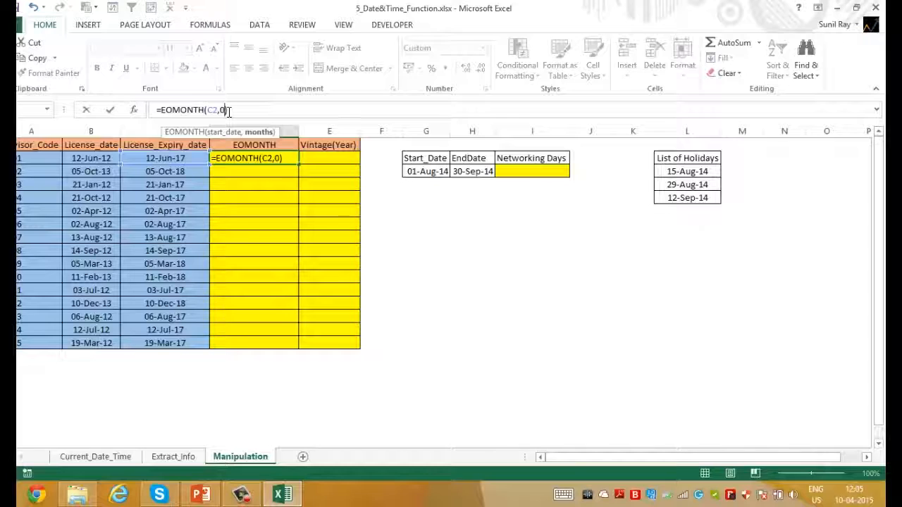
key(Right)
key(ctrl+Return)
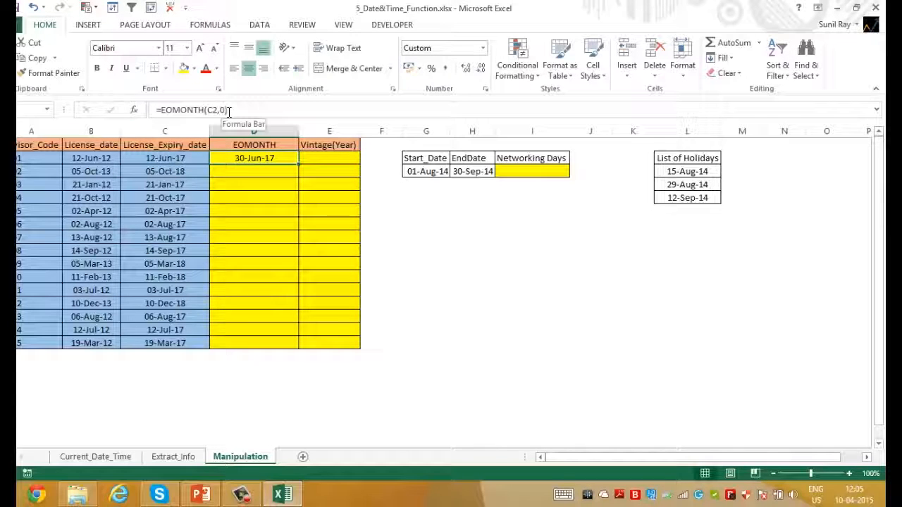
Copy the EOMONTH formula from D2 down the column through D16.
key(ctrl+c)
key(Left)
key(ctrl+Down)
key(Right)
key(ctrl+shift+Up)
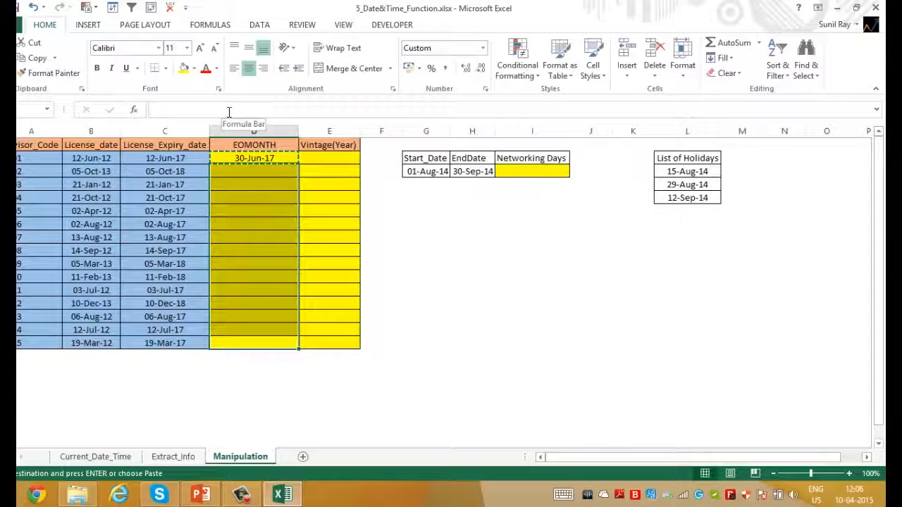
key(ctrl+v)
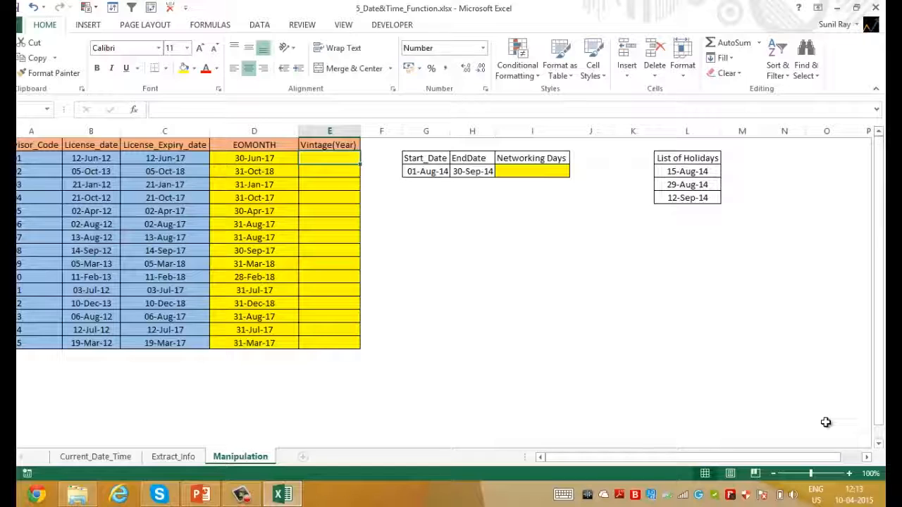
Calculate the first advisor's vintage in completed years in E2 with =DATEDIF(B2,TODAY(),"Y").
text(=)
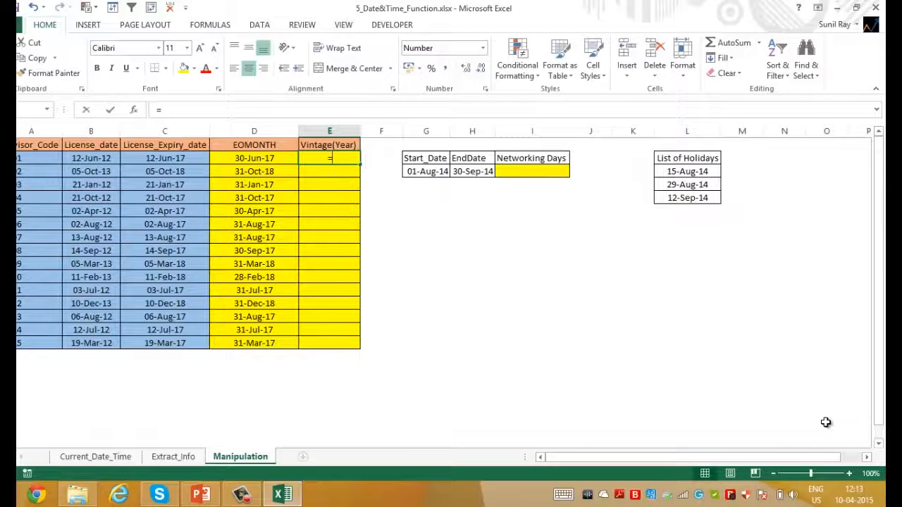
text(datedif()
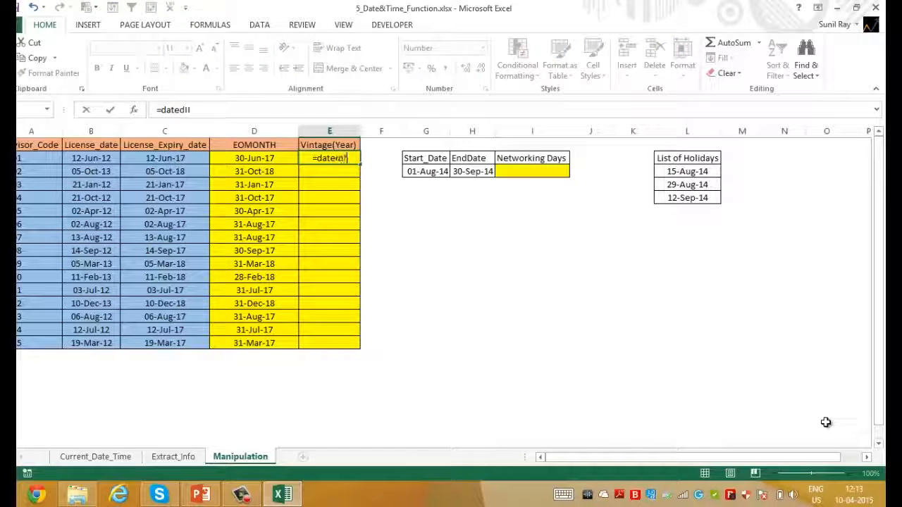
key(Left)
key(Left)
key(Left)
text(,)
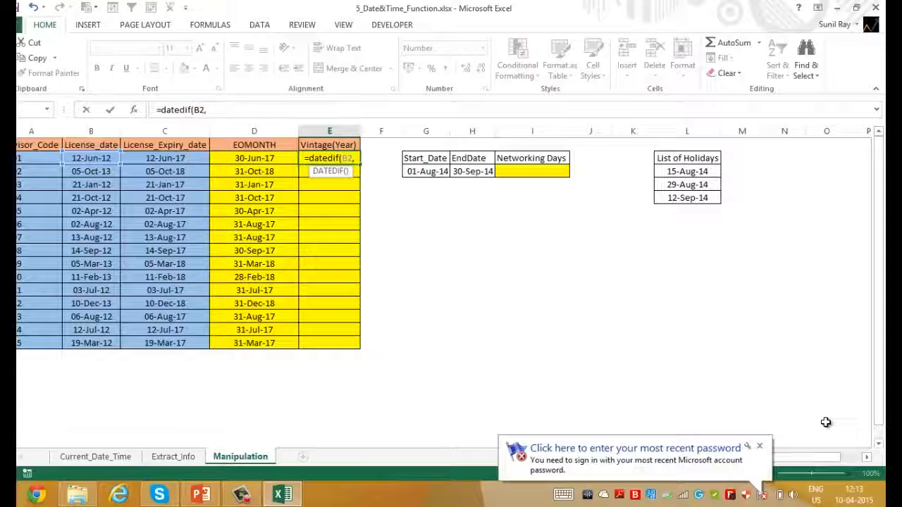
text(today())
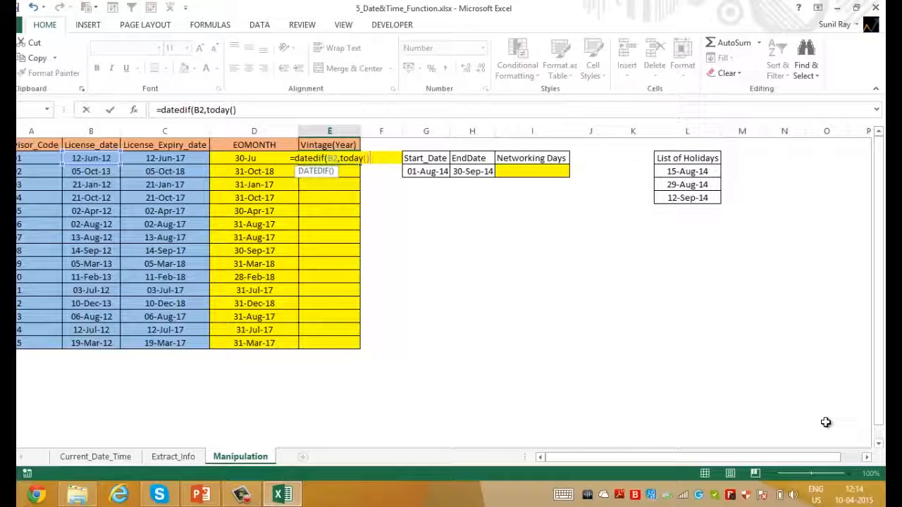
text(,"Y")
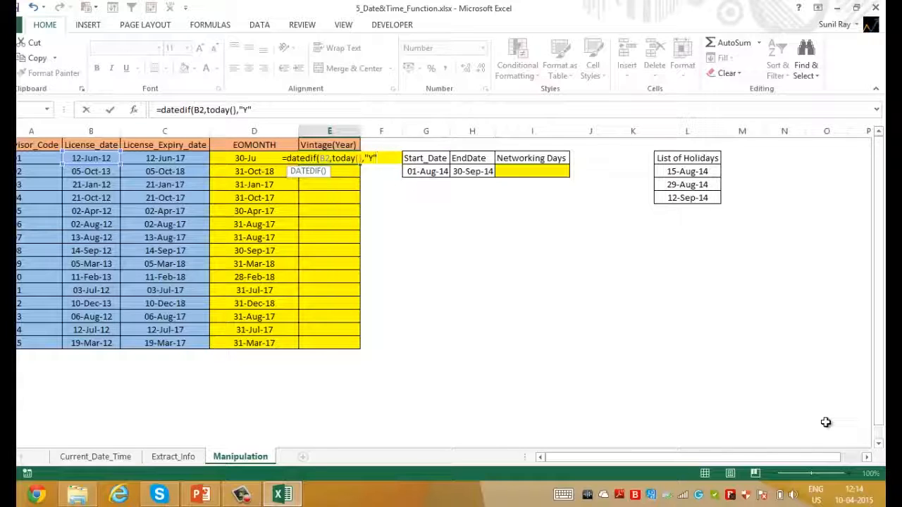
text())
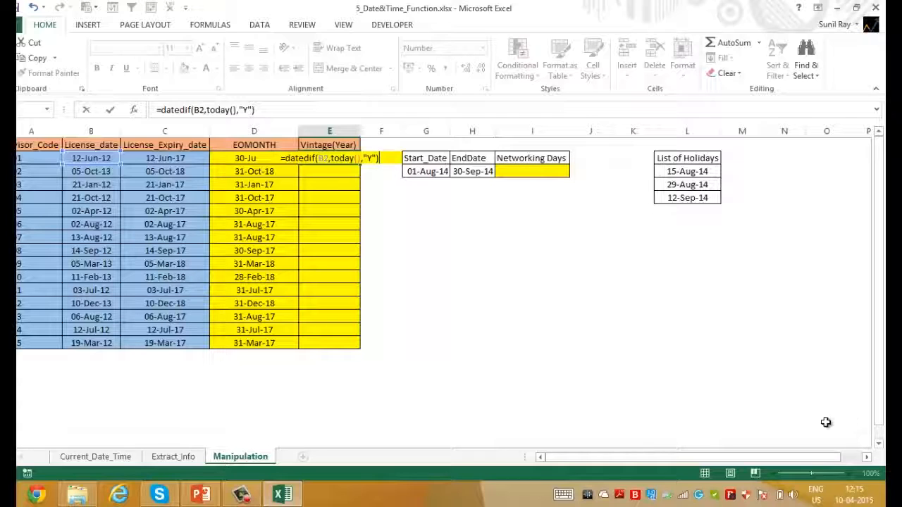
key(ctrl+Return)
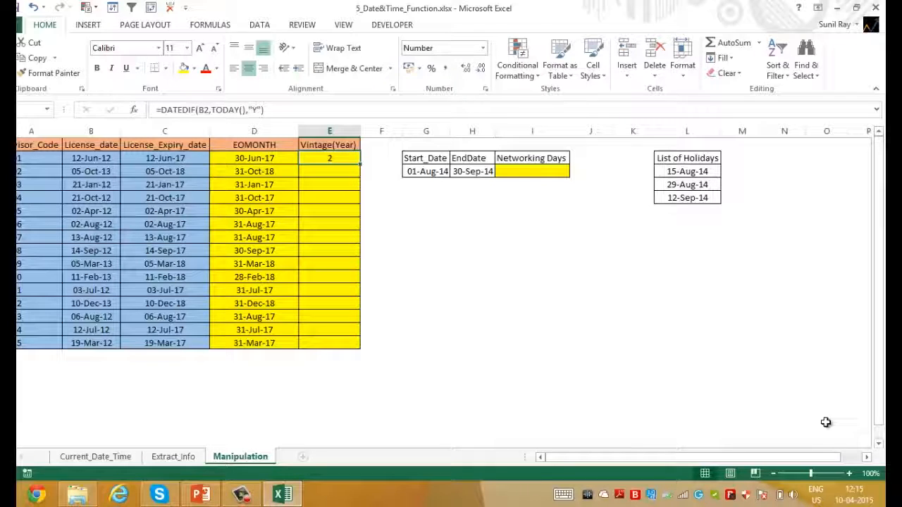
Copy the DATEDIF formula from E2 down the Vintage(Year) column through E16.
key(ctrl+c)
key(Left)
key(ctrl+Down)
key(Right)
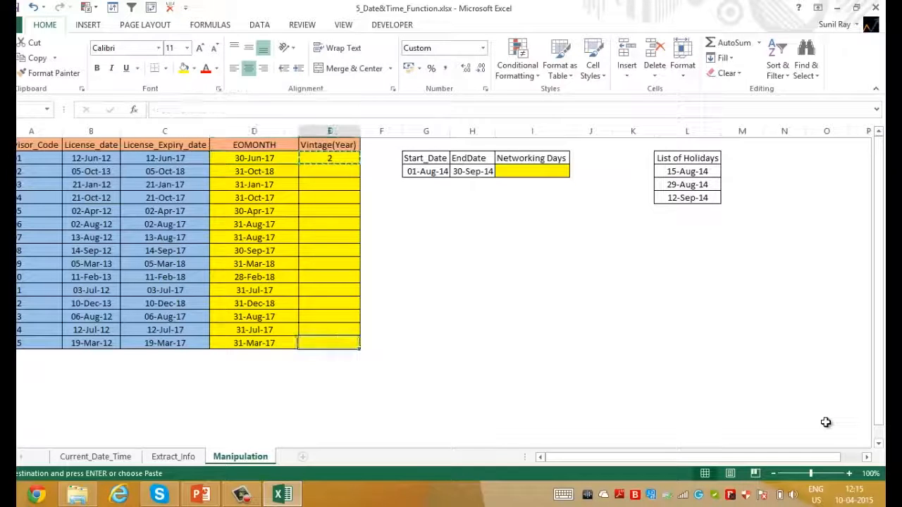
key(ctrl+shift+Up)
key(ctrl+v)
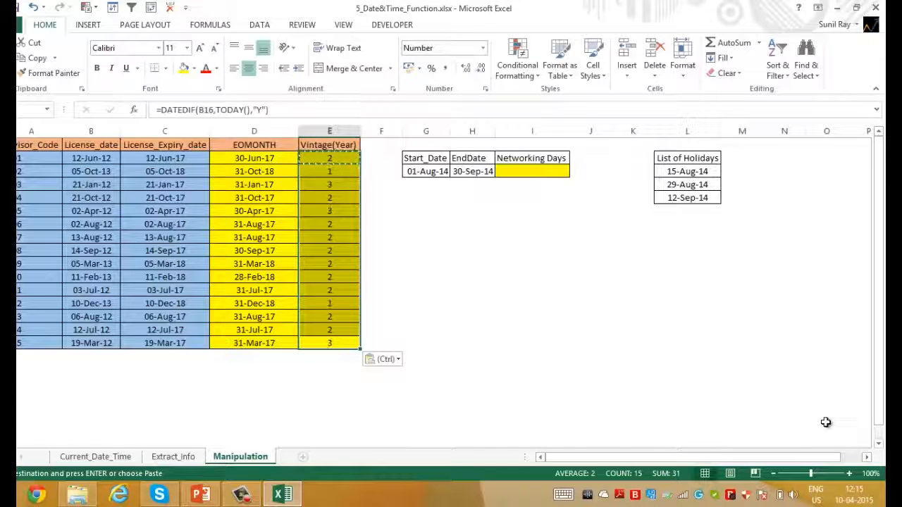
key(Escape)
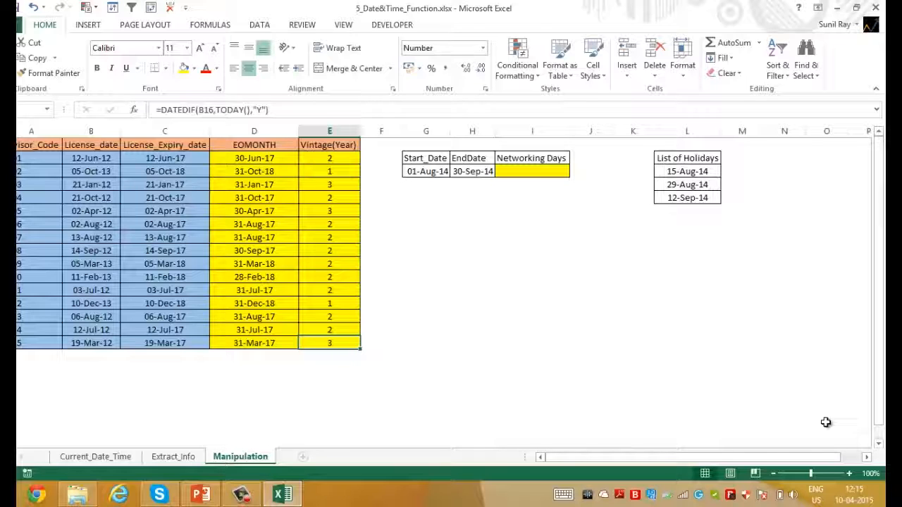
Examine the start date in G3, the end date in H3 and the list of holidays in column L.
click(434, 173)
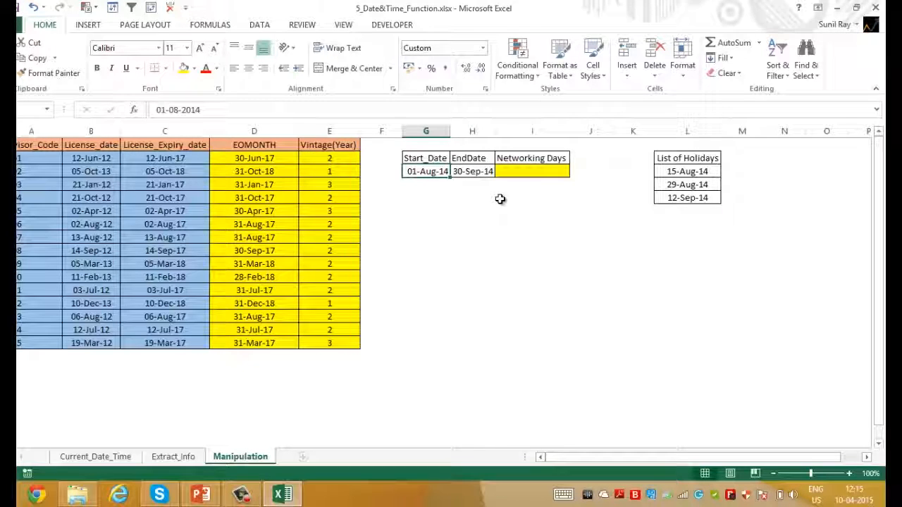
key(Right)
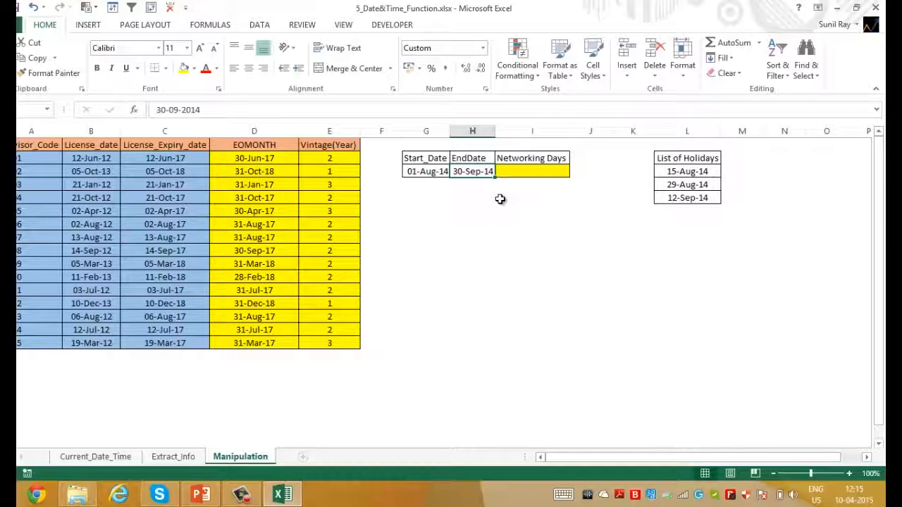
key(Right)
key(Right)
key(Right)
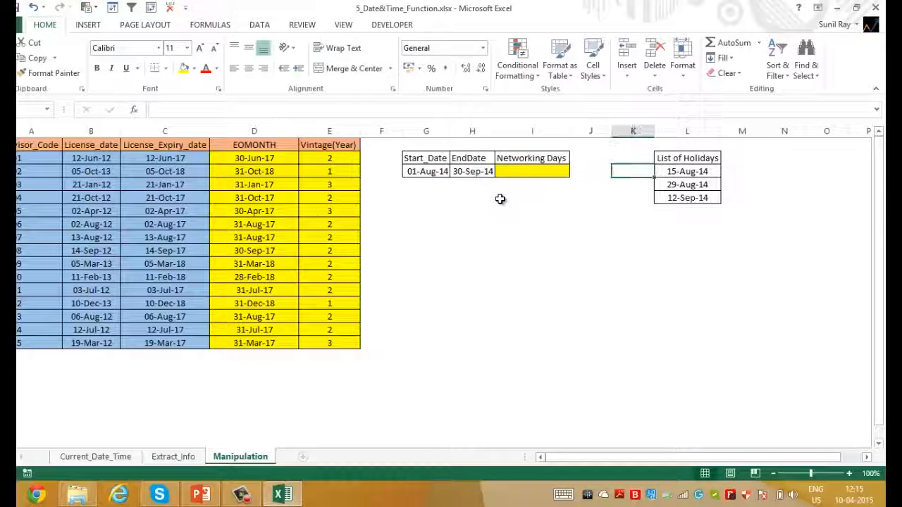
key(Right)
key(Down)
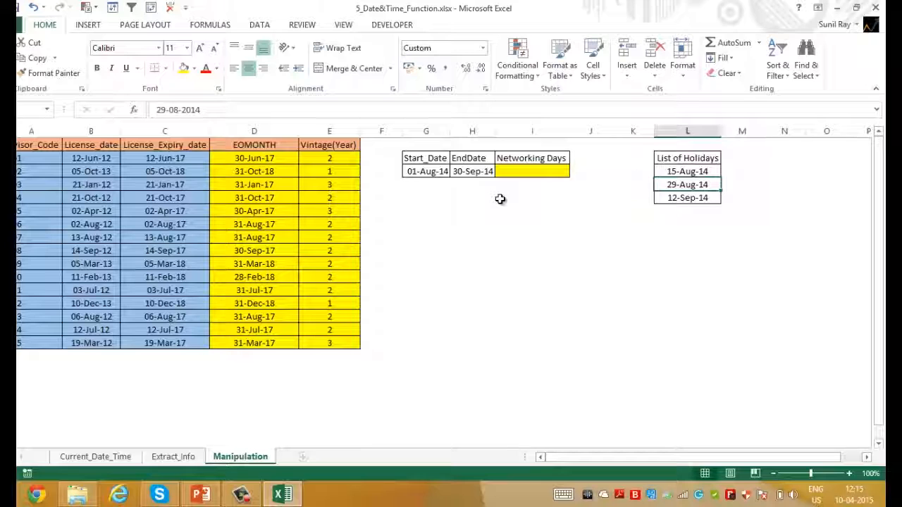
key(shift+Down)
key(shift+Down)
key(Up)
Calculate the working days between the start and end dates, excluding the listed holidays, in I3 with =NETWORKDAYS(G3,H3,L3:L5).
key(Left)
key(Left)
key(Left)
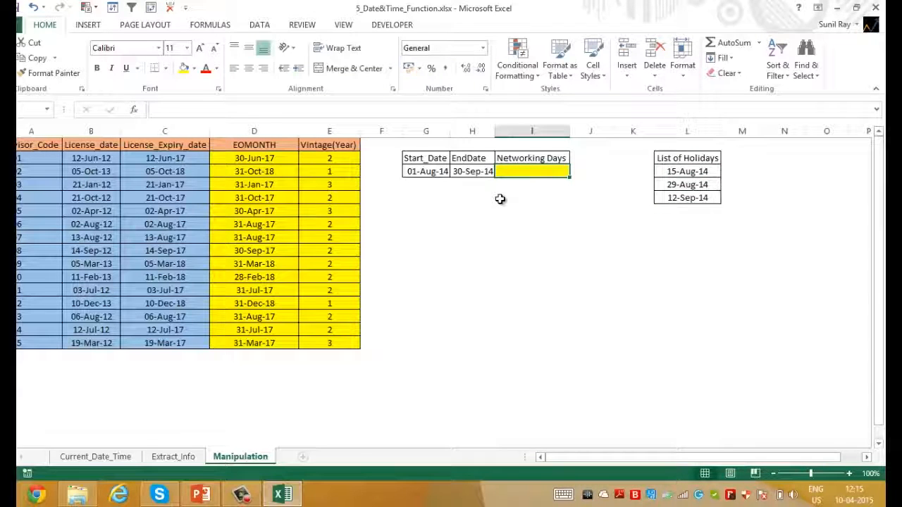
text(=n)
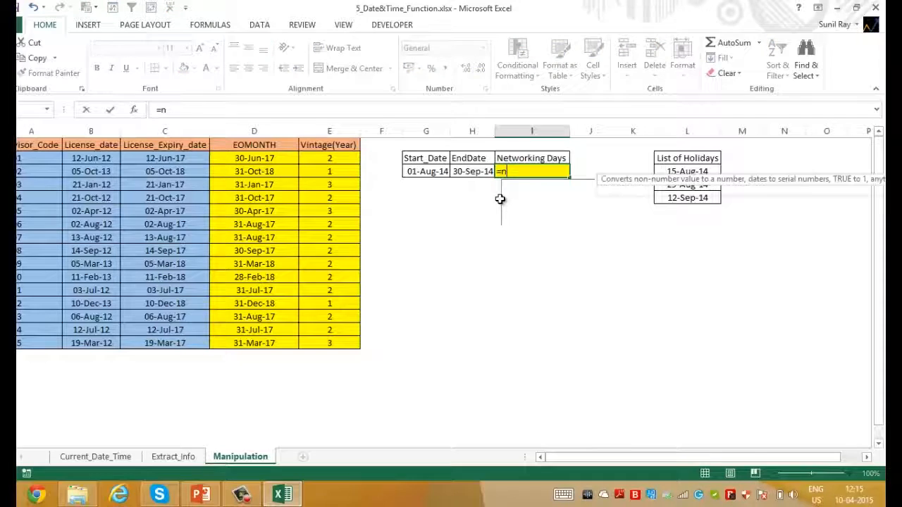
text(e)
key(Down)
key(Tab)
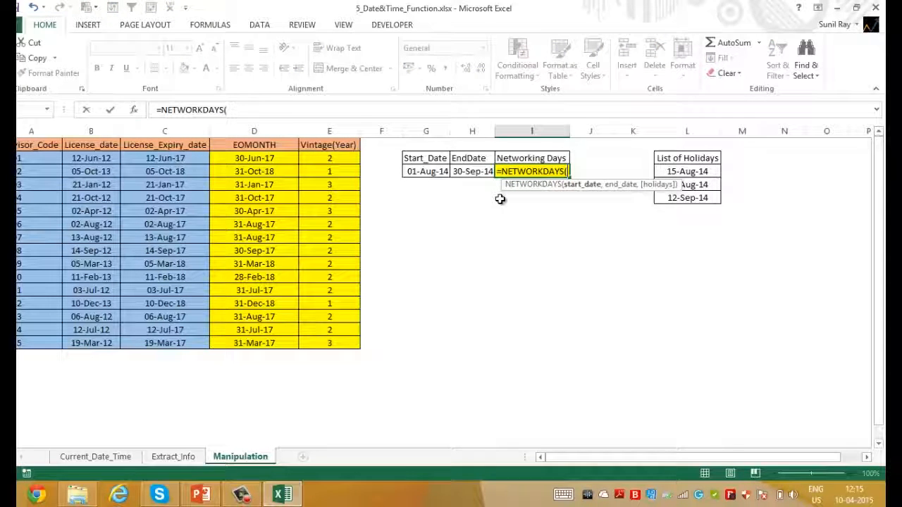
key(Left)
key(Left)
text(,)
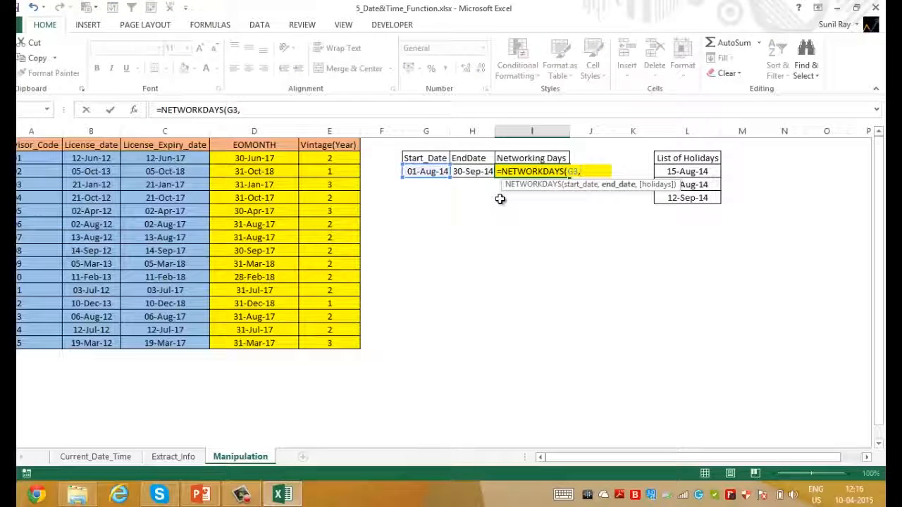
key(Left)
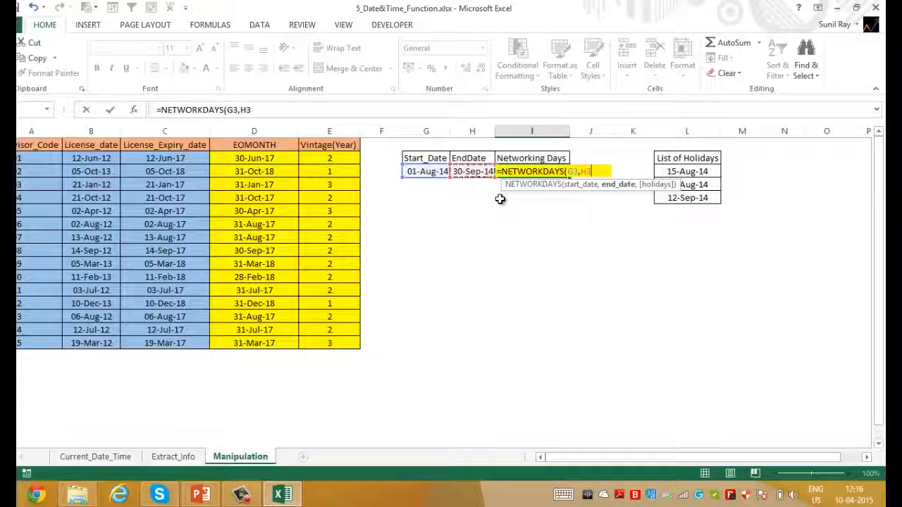
text(,)
key(Right)
key(Right)
key(Right)
key(shift+Down)
key(shift+Down)
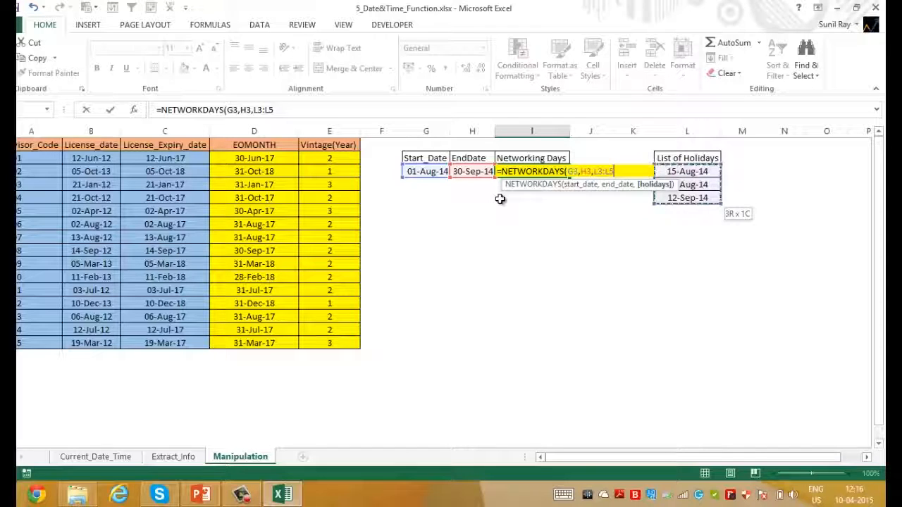
text())
key(Return)
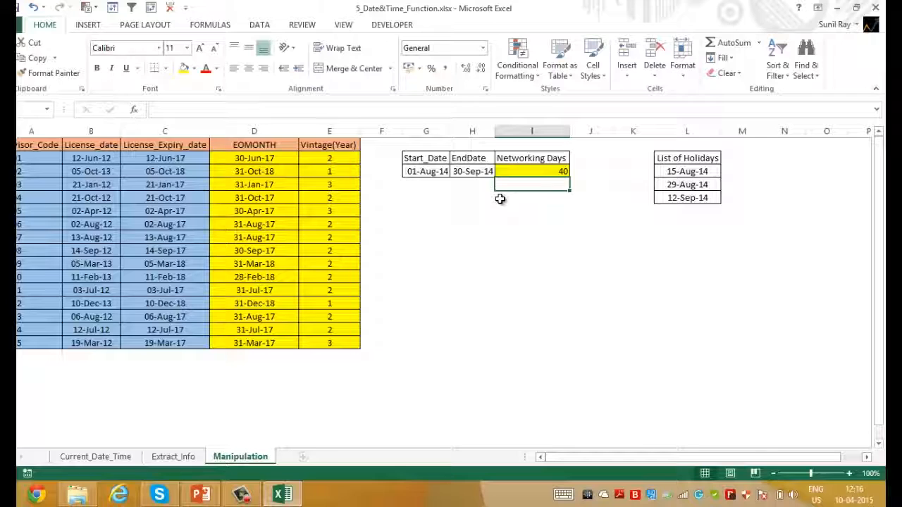
key(Up)
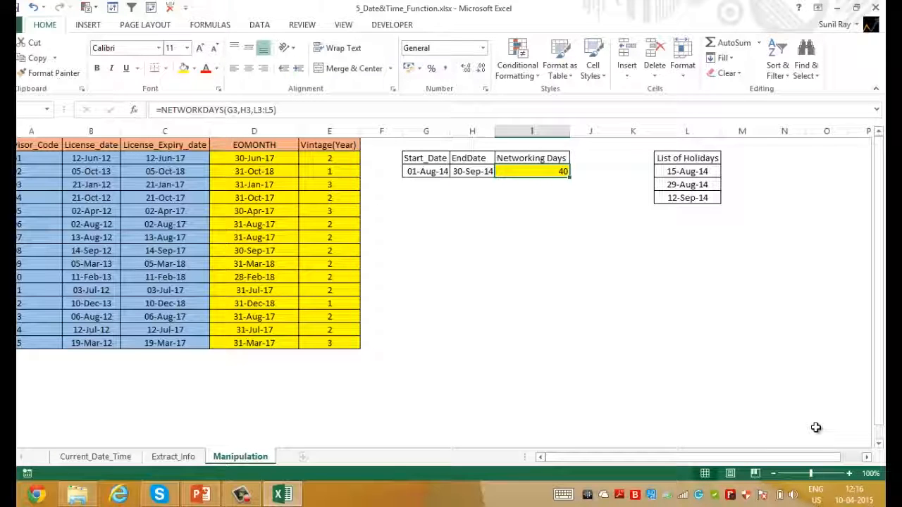